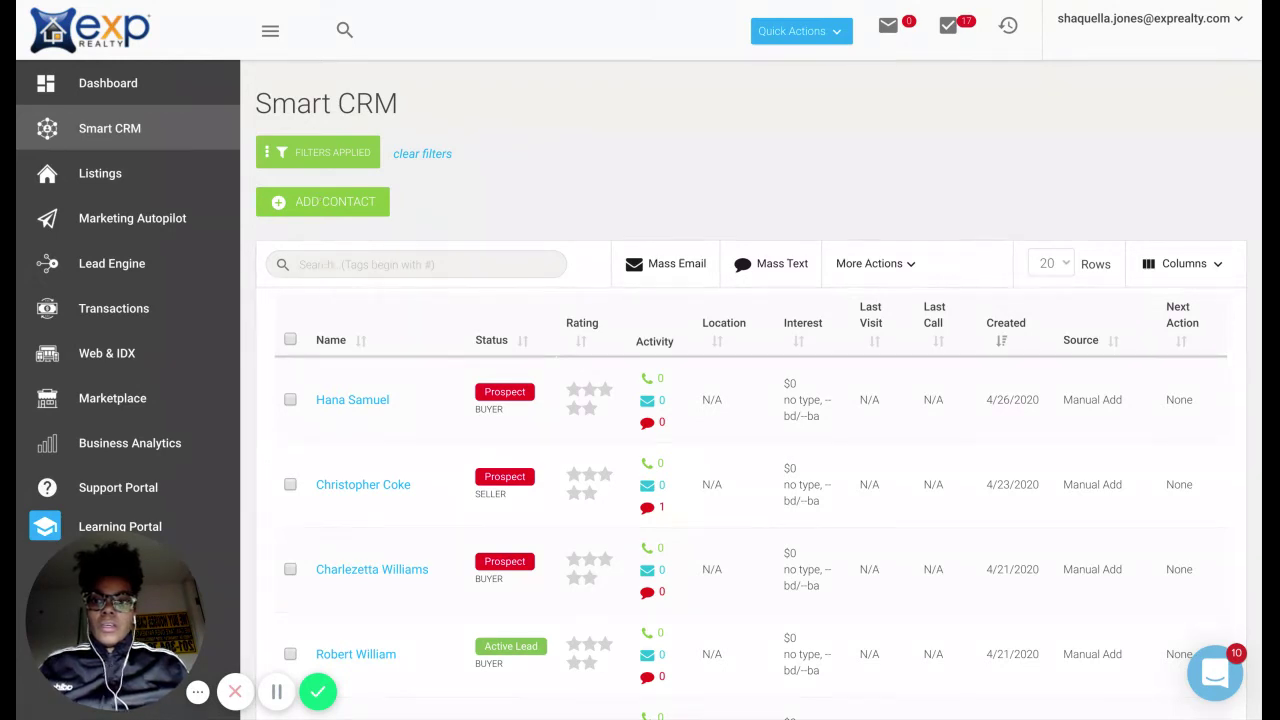
Start a new contact and enter their first name, last name, e-mail address and cell phone number.
click(318, 198)
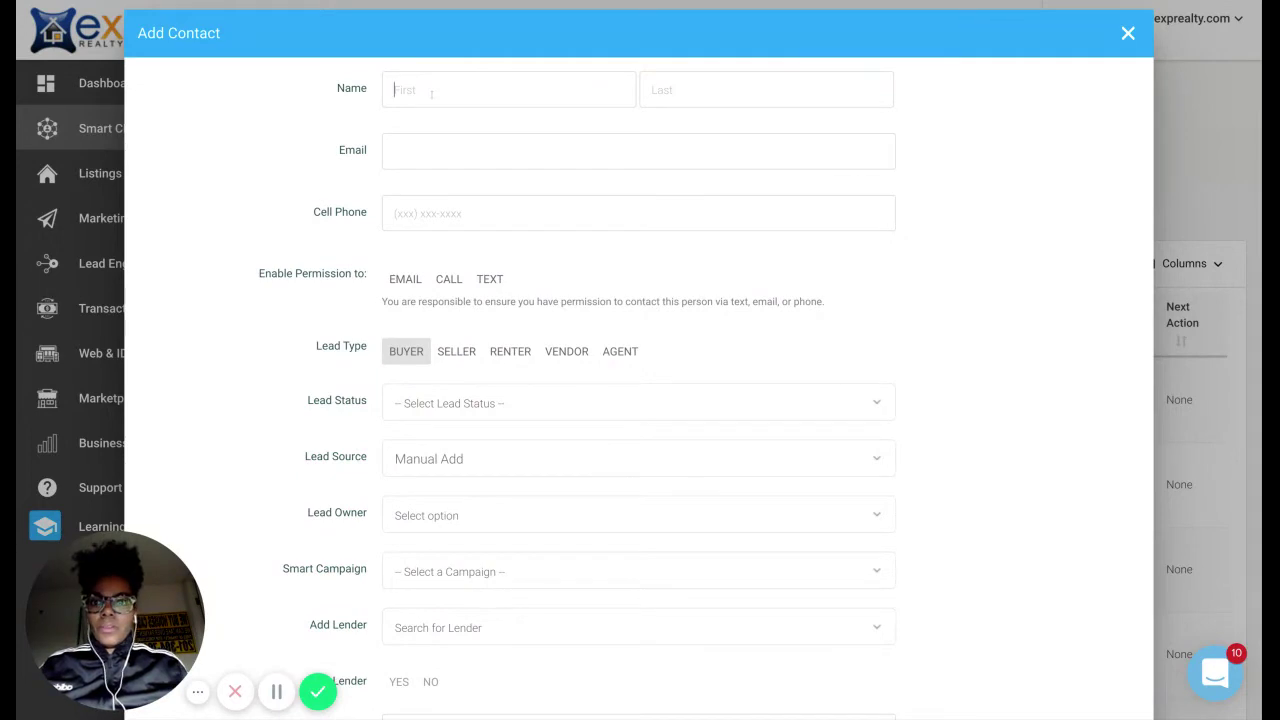
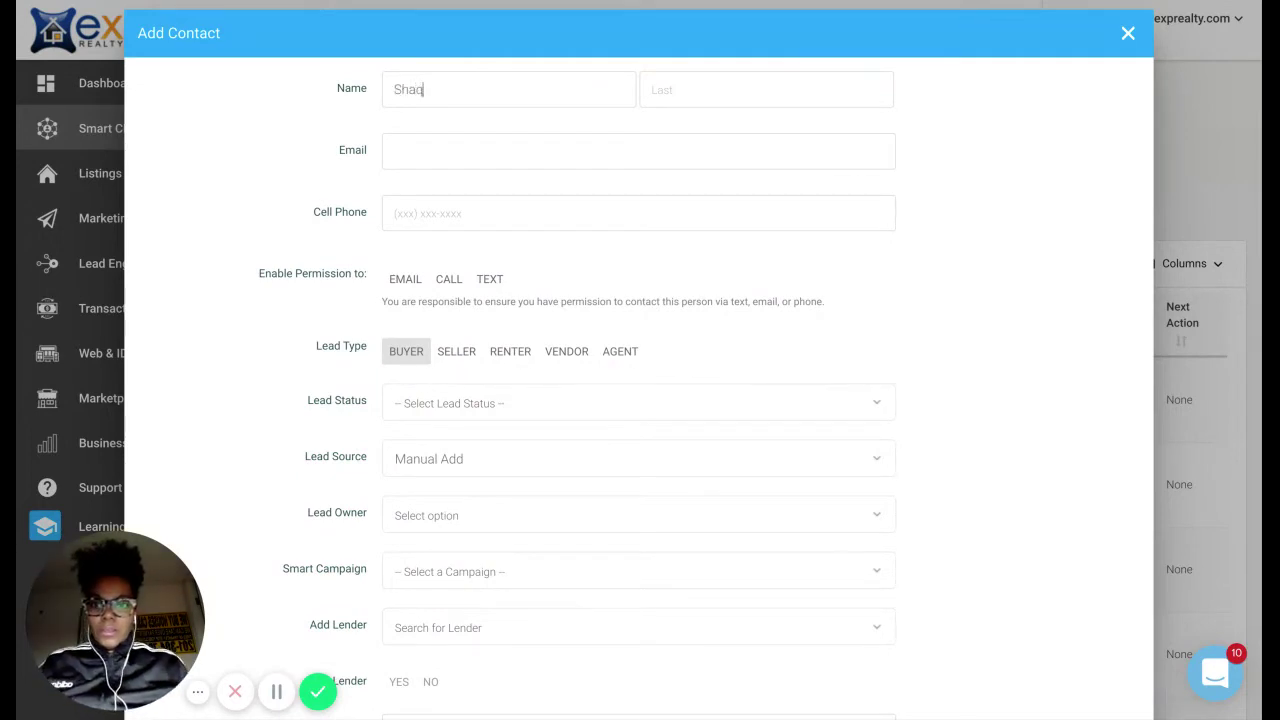
key(Tab)
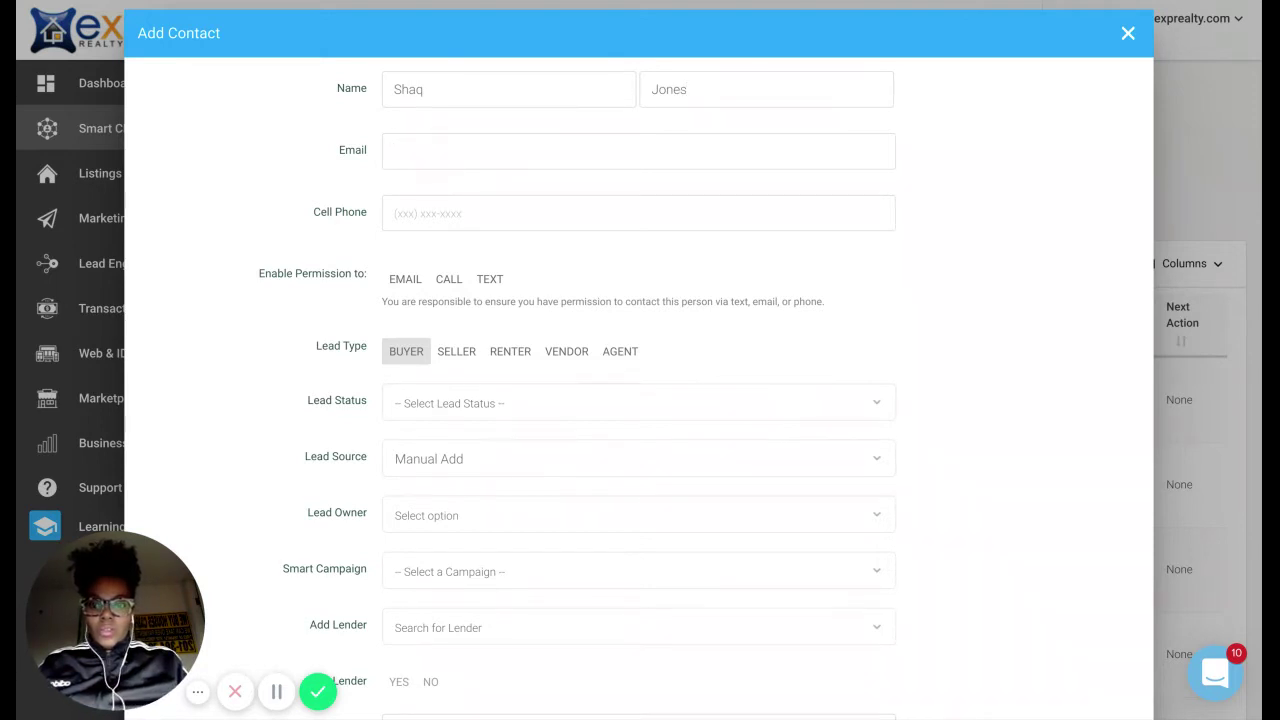
text(Test@)
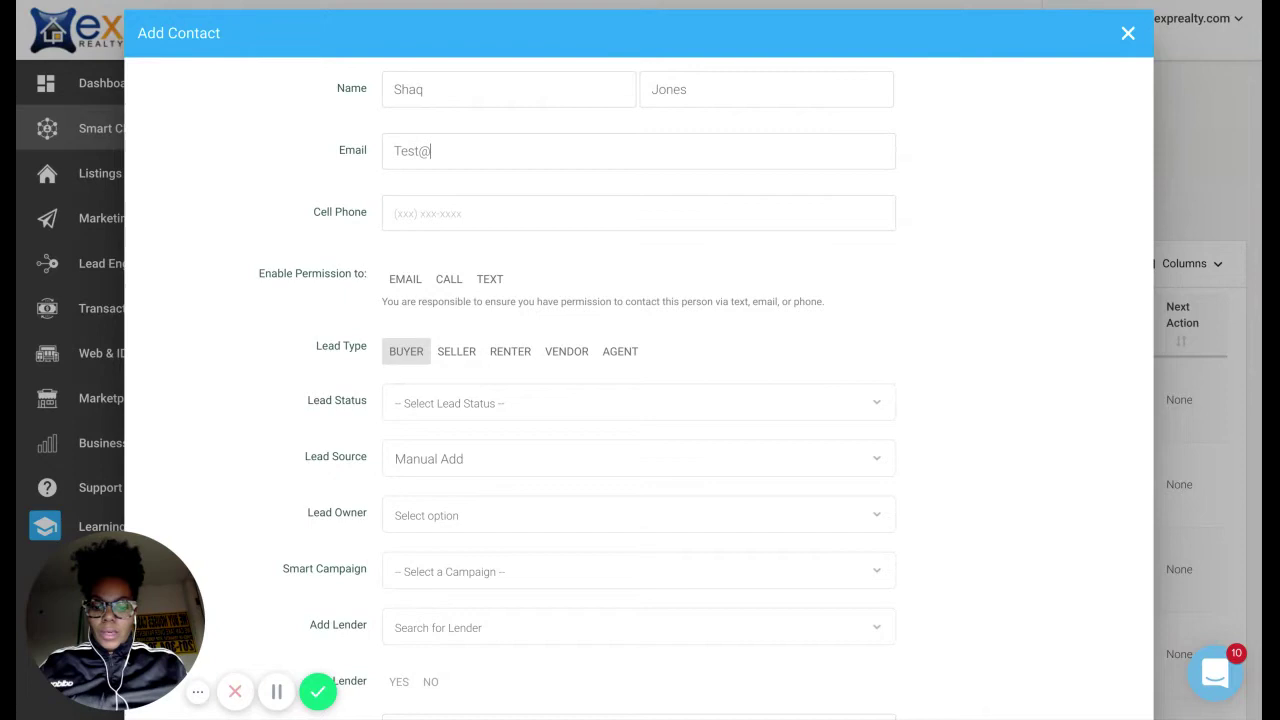
text(test.com)
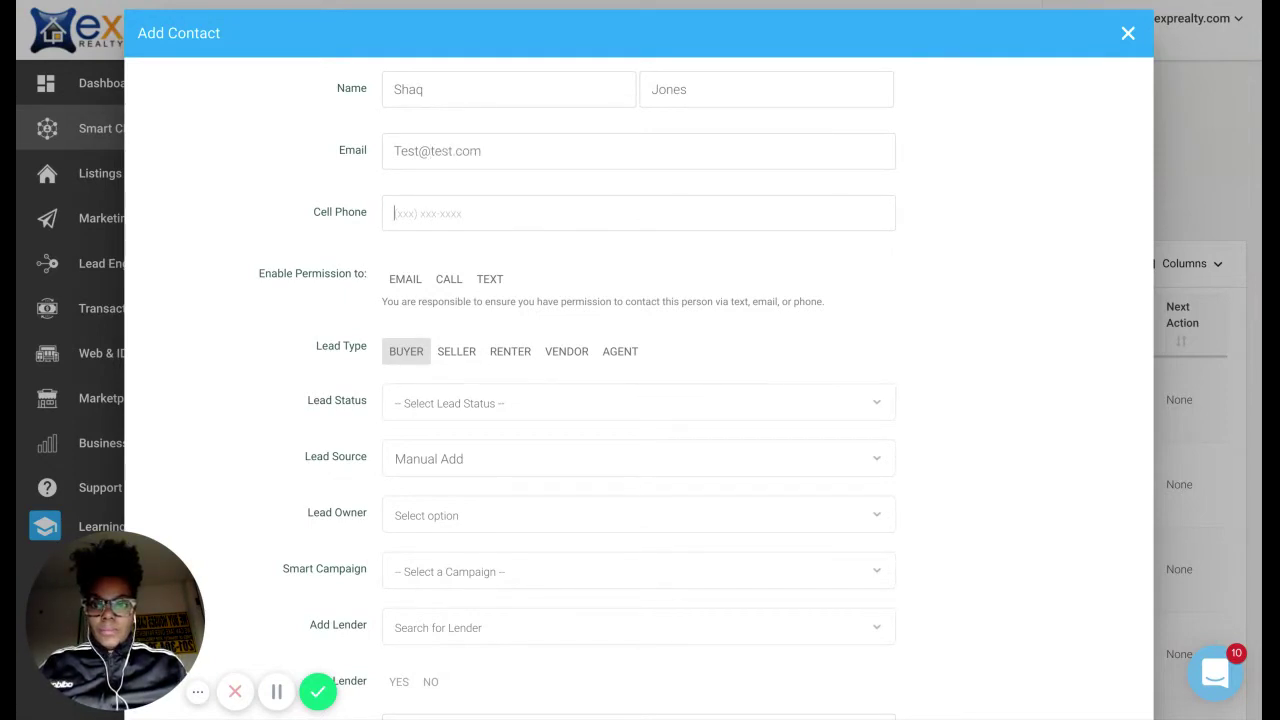
text(555)
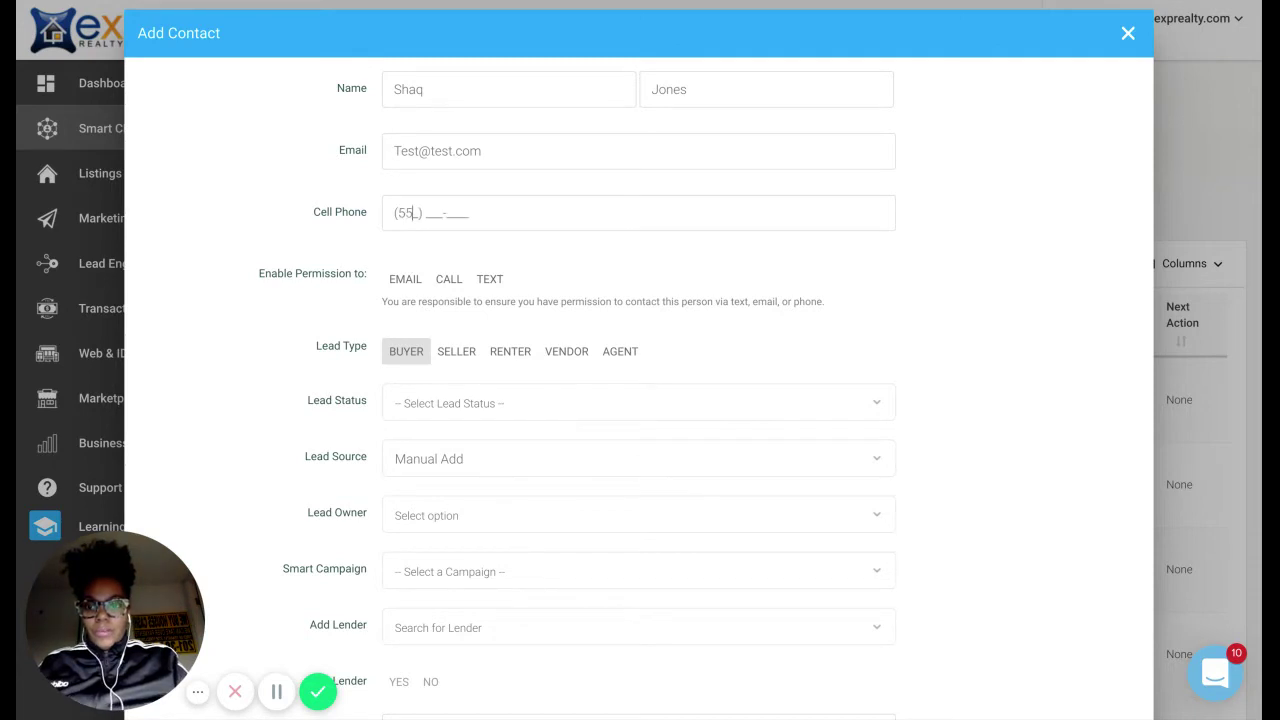
text(555) 5)
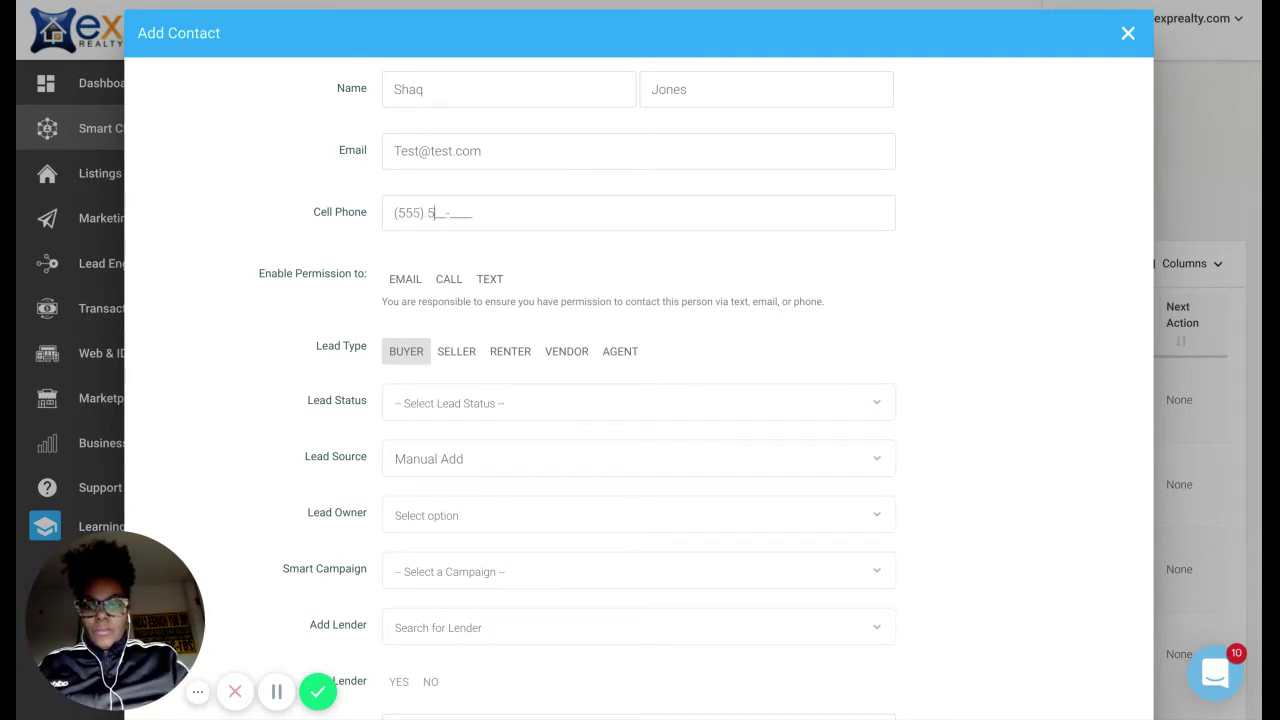
text(1234)
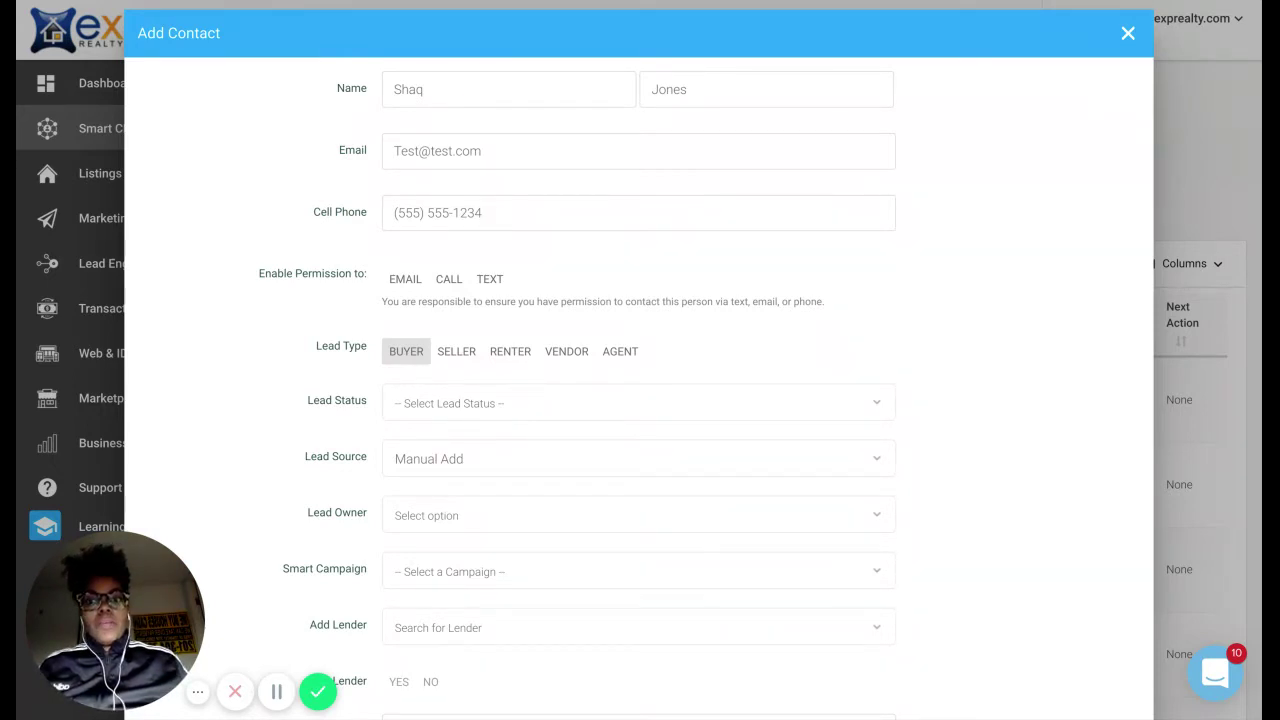
Enable the Email, Call and Text contact permissions, then look over the rest of the form.
click(403, 280)
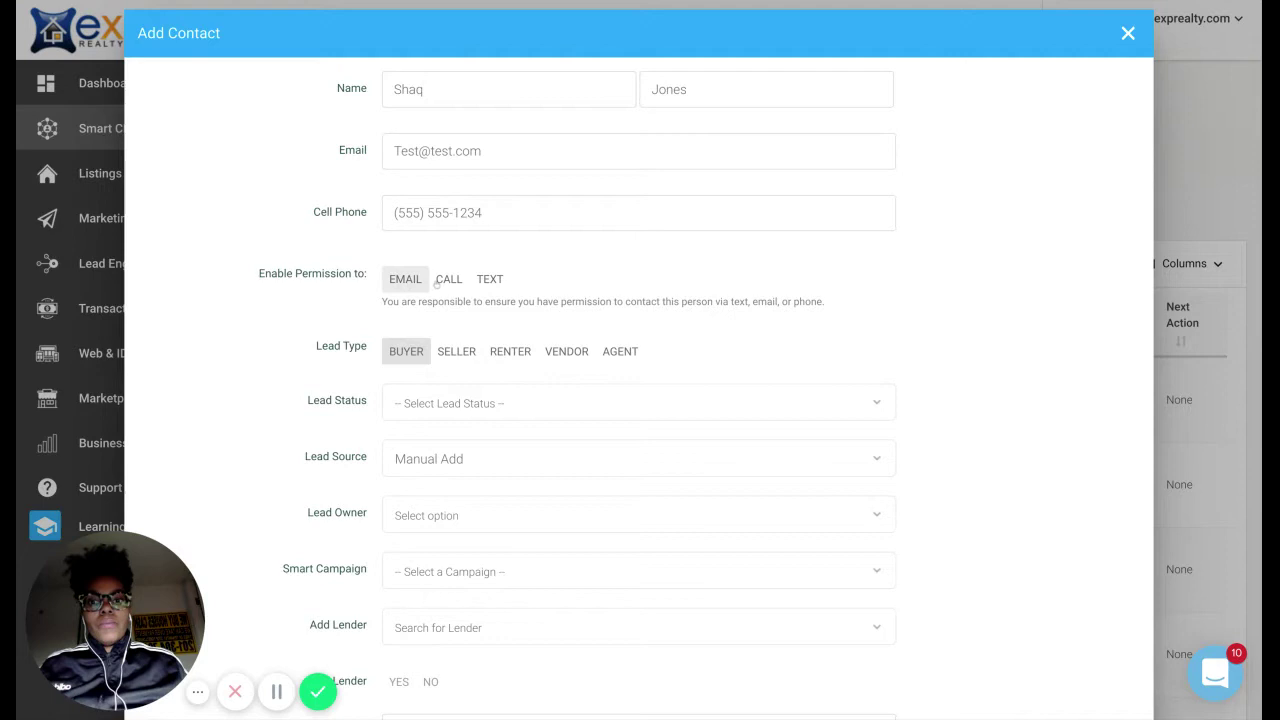
click(449, 280)
click(500, 280)
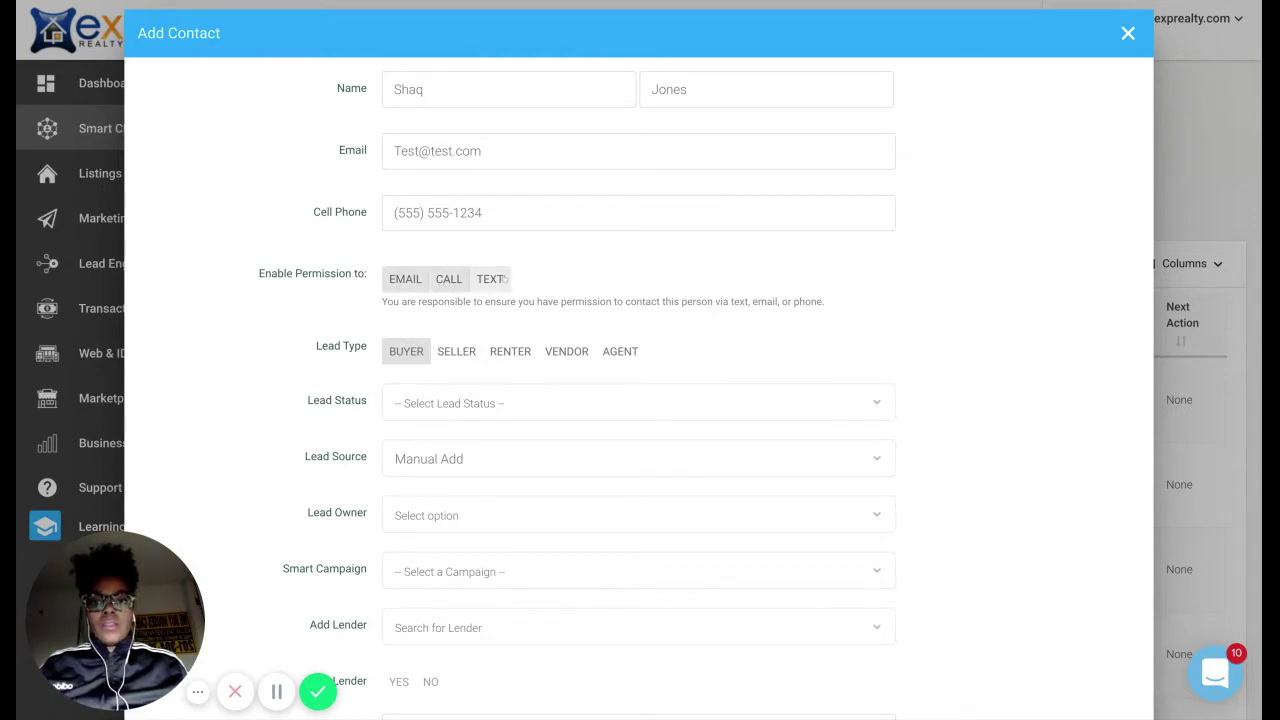
scroll(358, 287, down, 1)
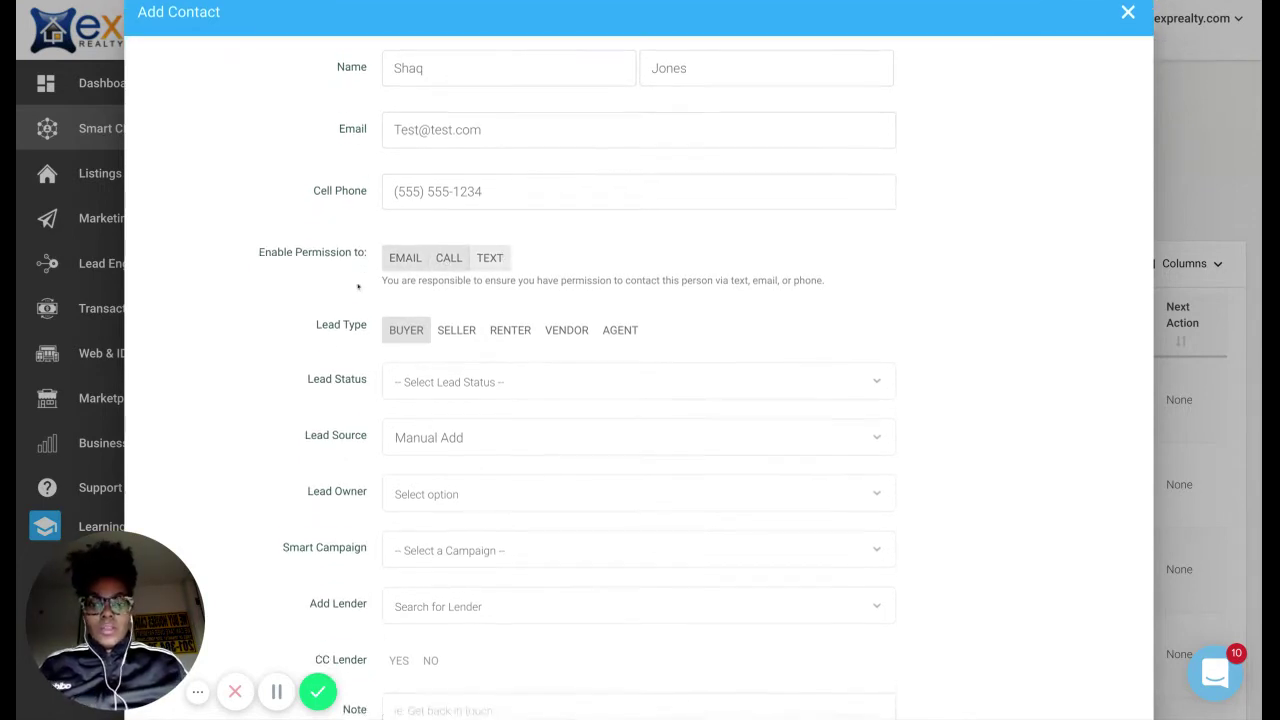
scroll(352, 290, down, 1)
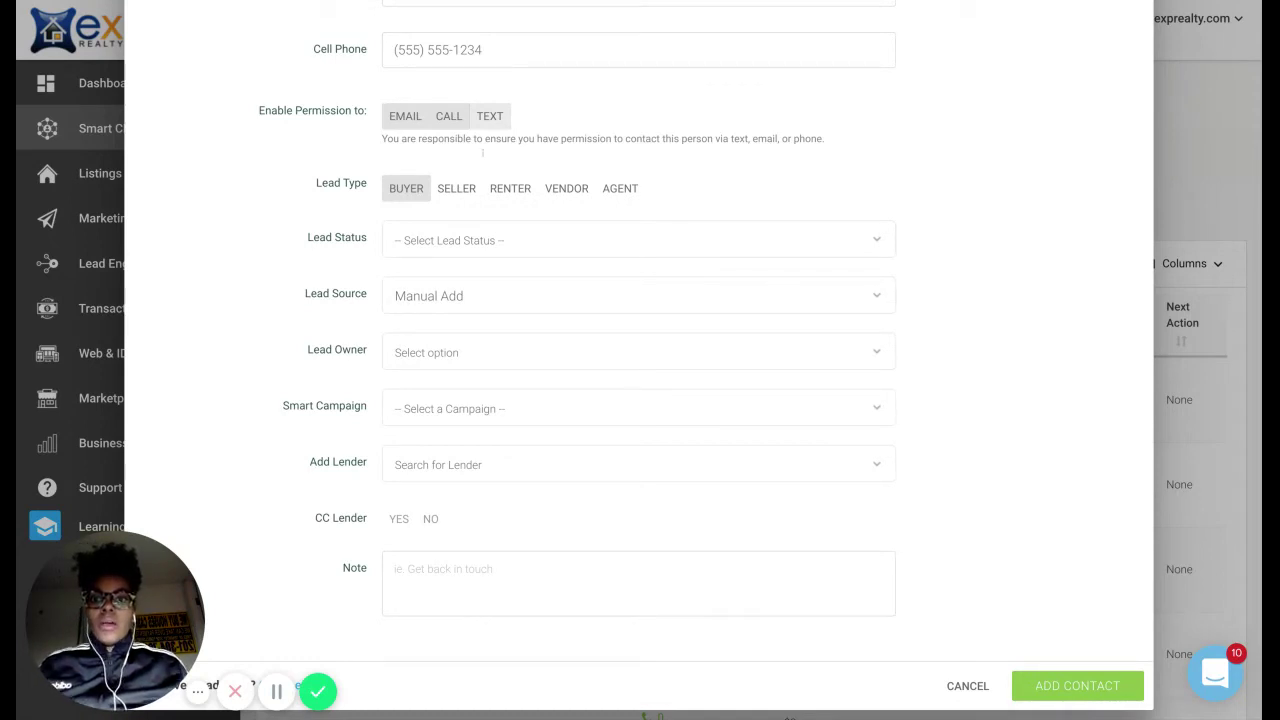
scroll(418, 168, up, 3)
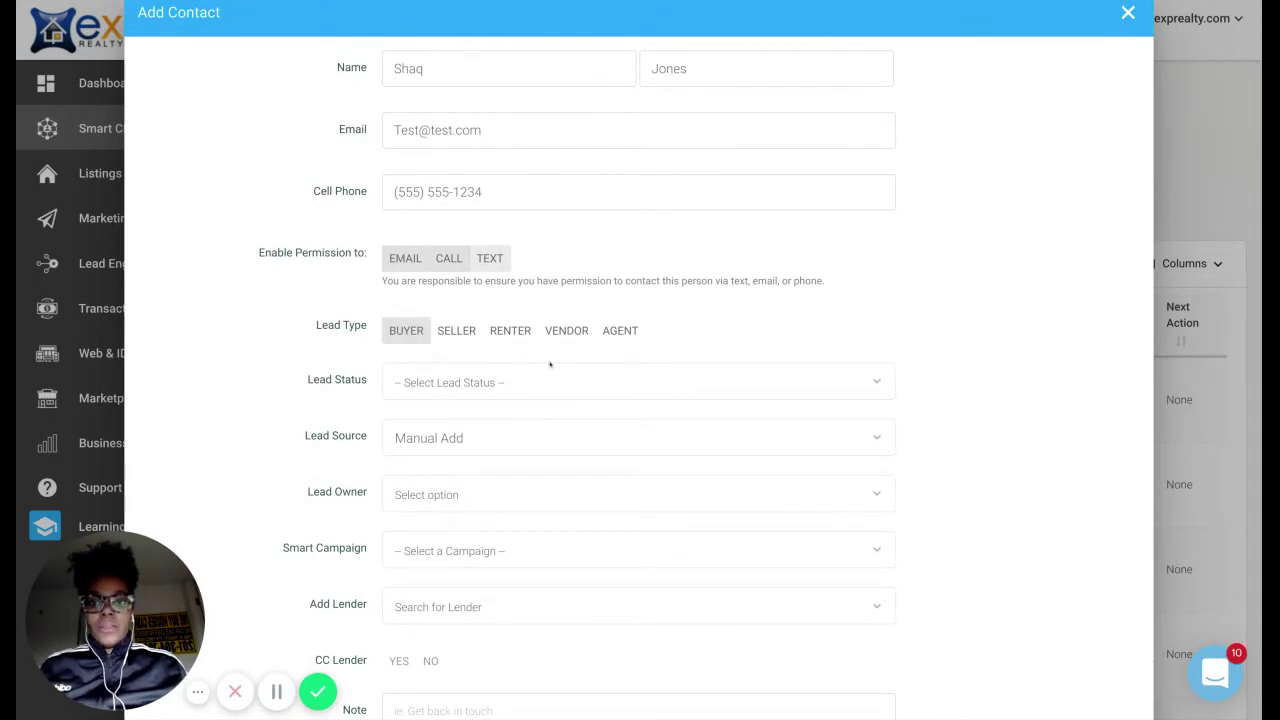
Set the Lead Status to Prospect and the Lead Source to #openhouse.
click(873, 388)
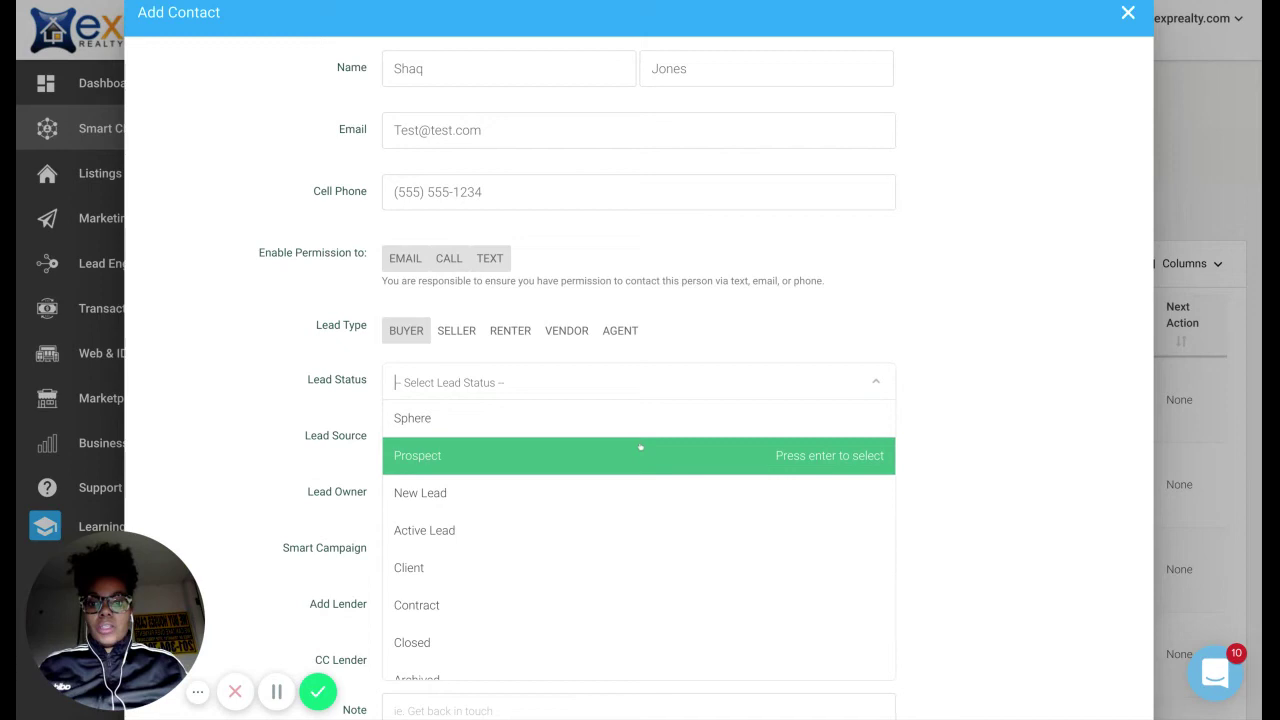
click(640, 452)
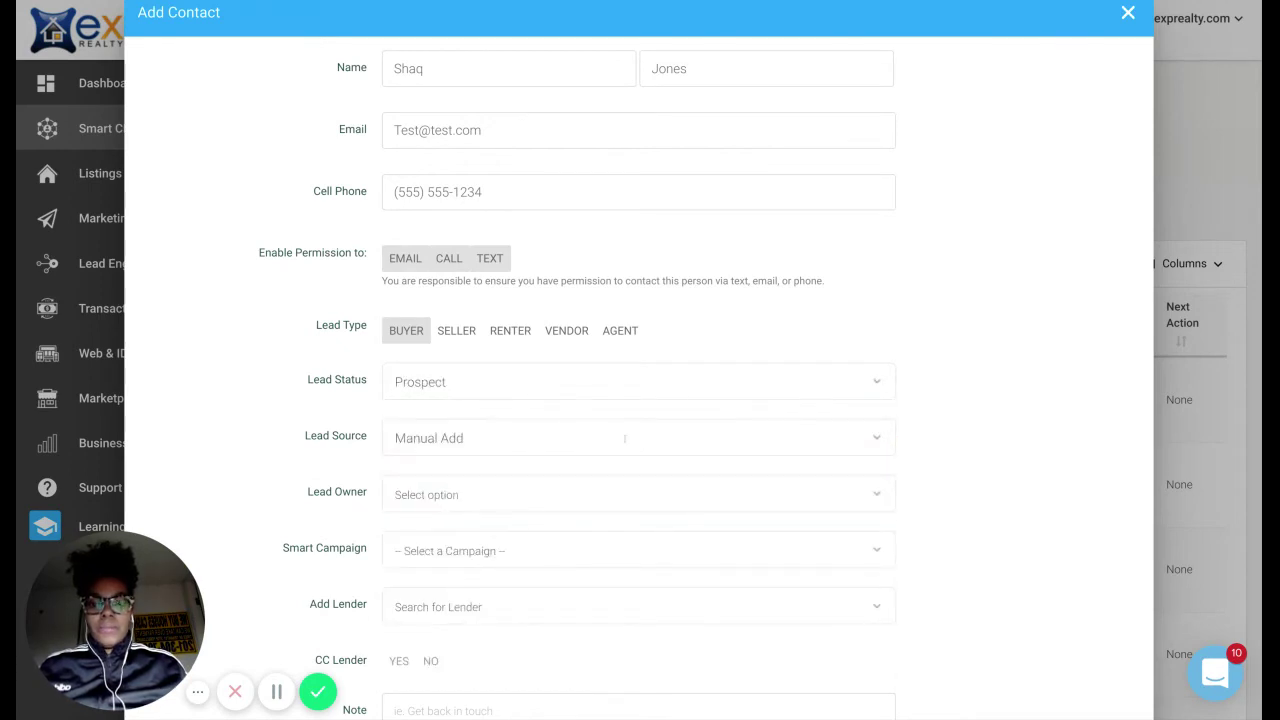
click(610, 431)
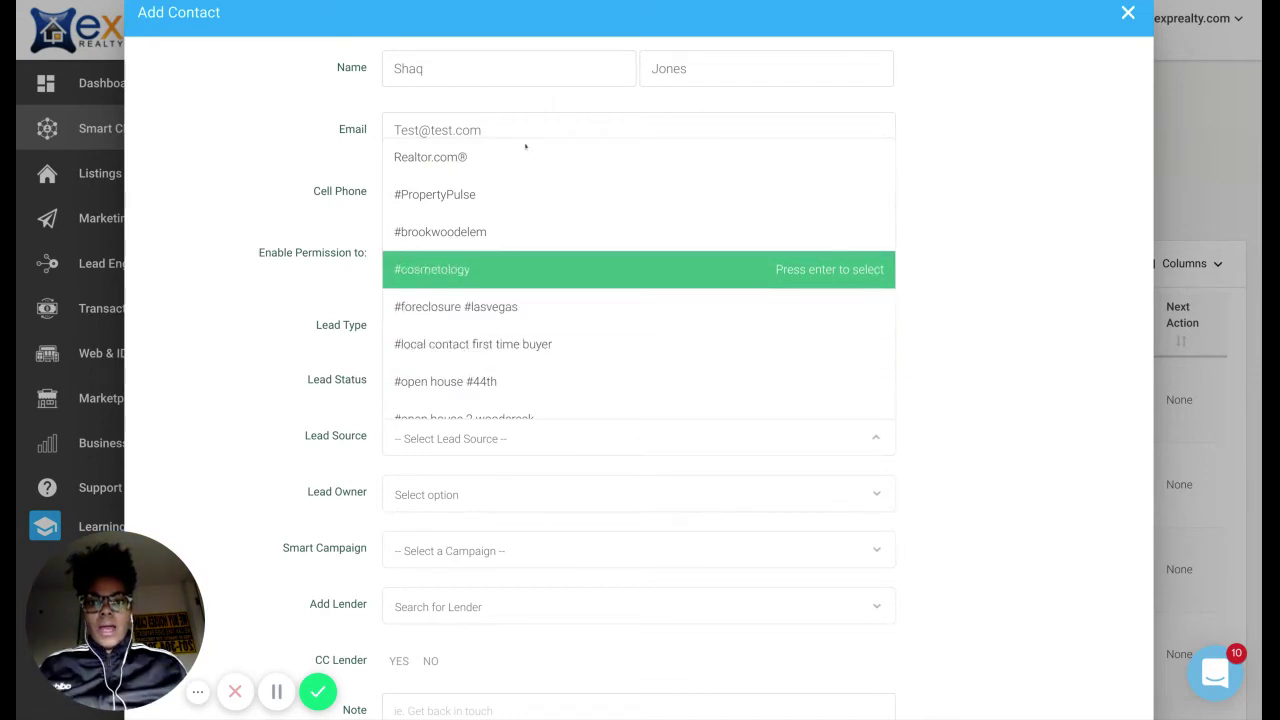
scroll(518, 189, down, 5)
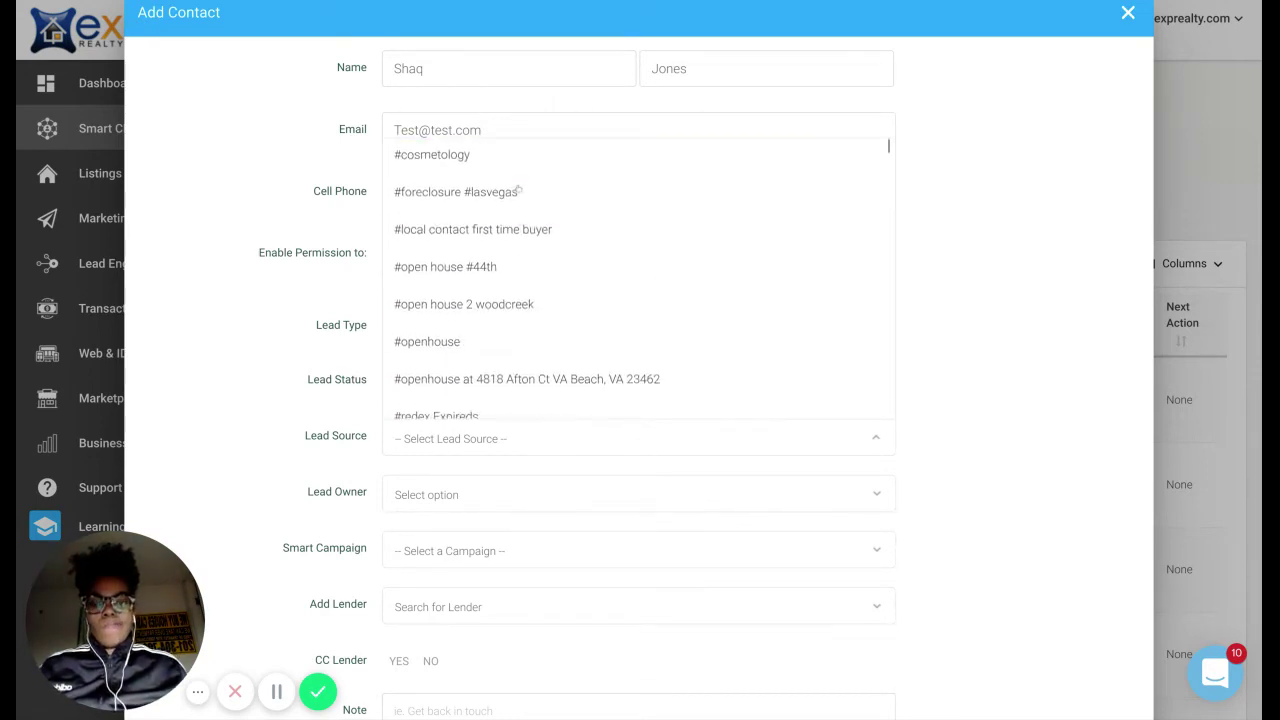
scroll(518, 189, down, 1)
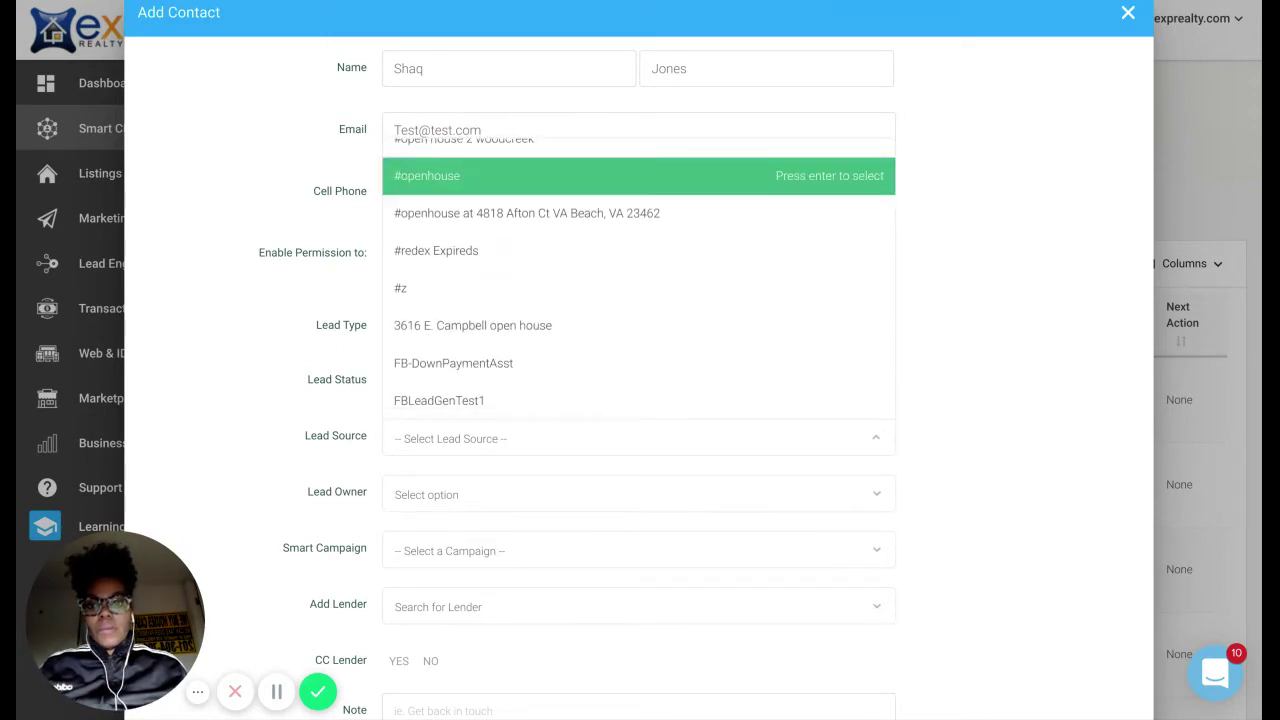
click(518, 189)
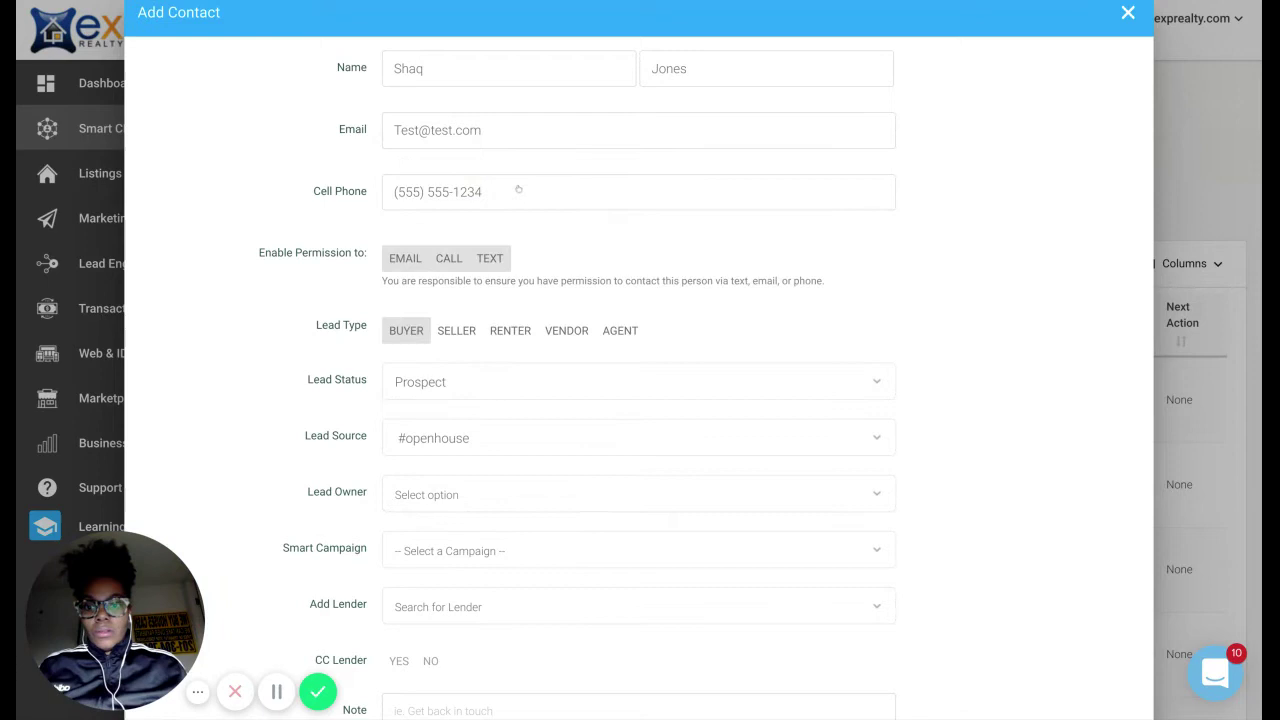
Assign the agent as Lead Owner and leave the Smart Campaign unselected.
click(458, 482)
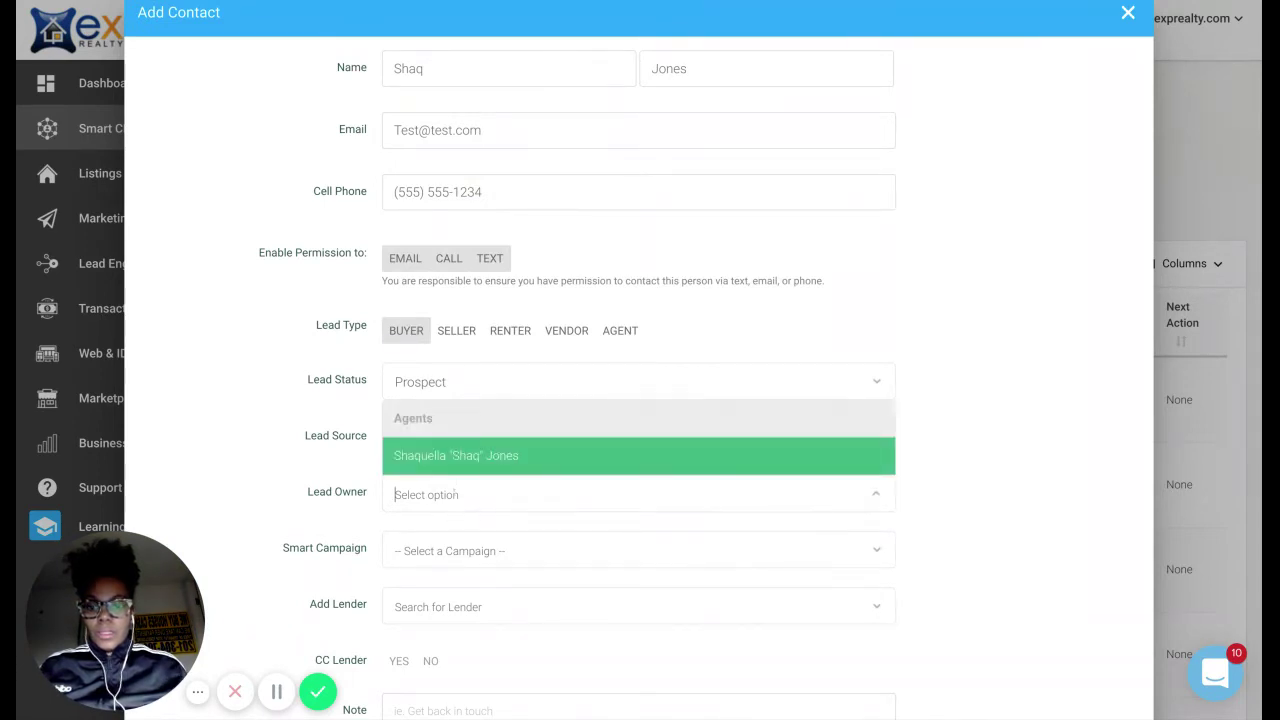
click(470, 465)
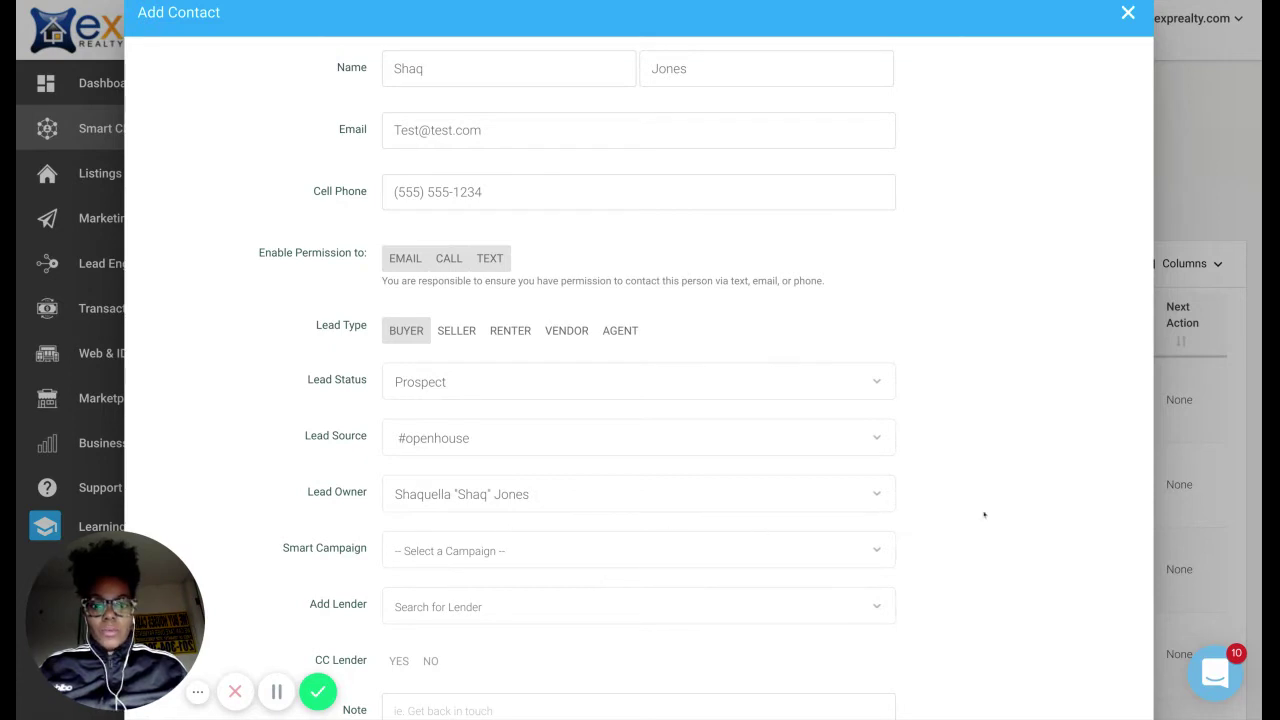
click(660, 494)
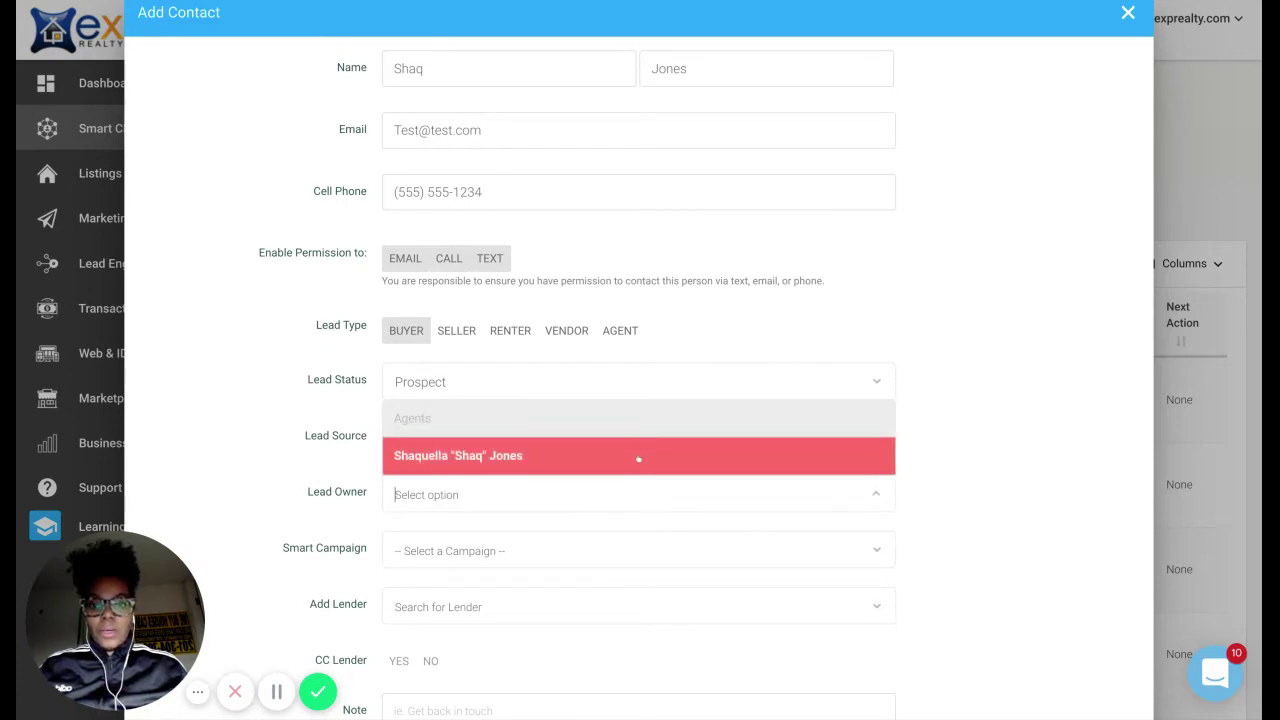
click(638, 457)
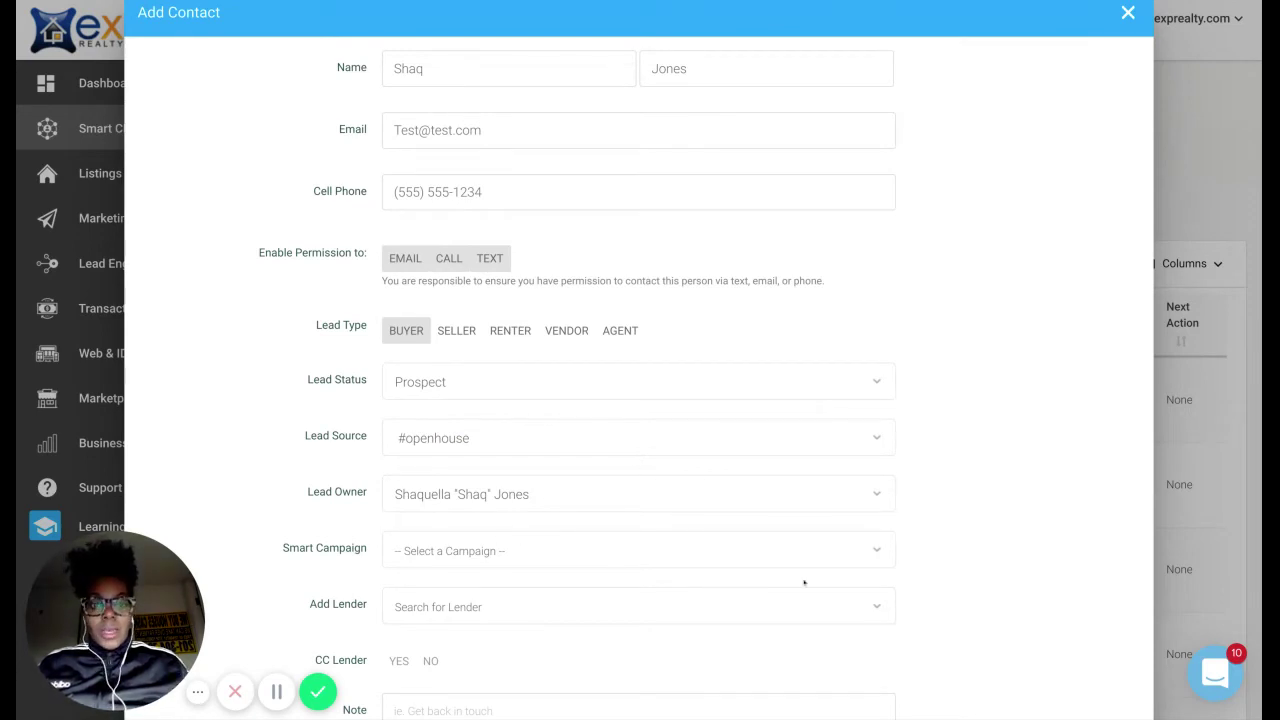
click(871, 551)
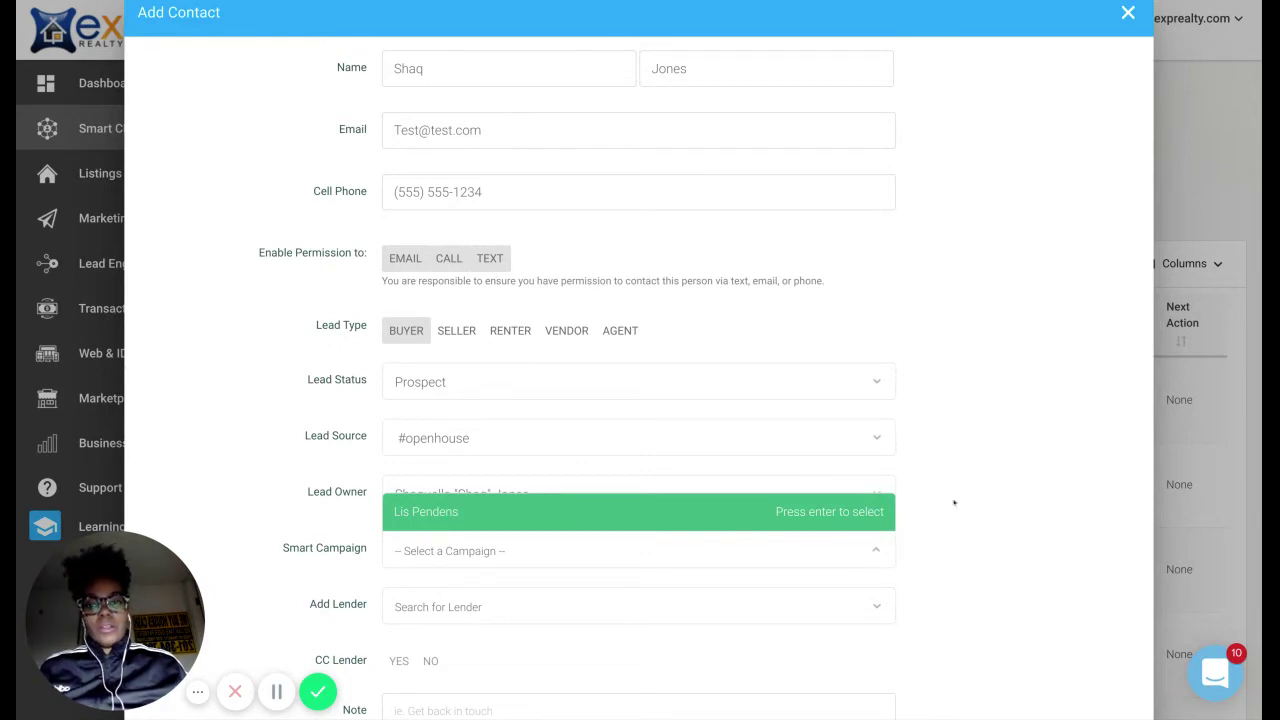
click(954, 502)
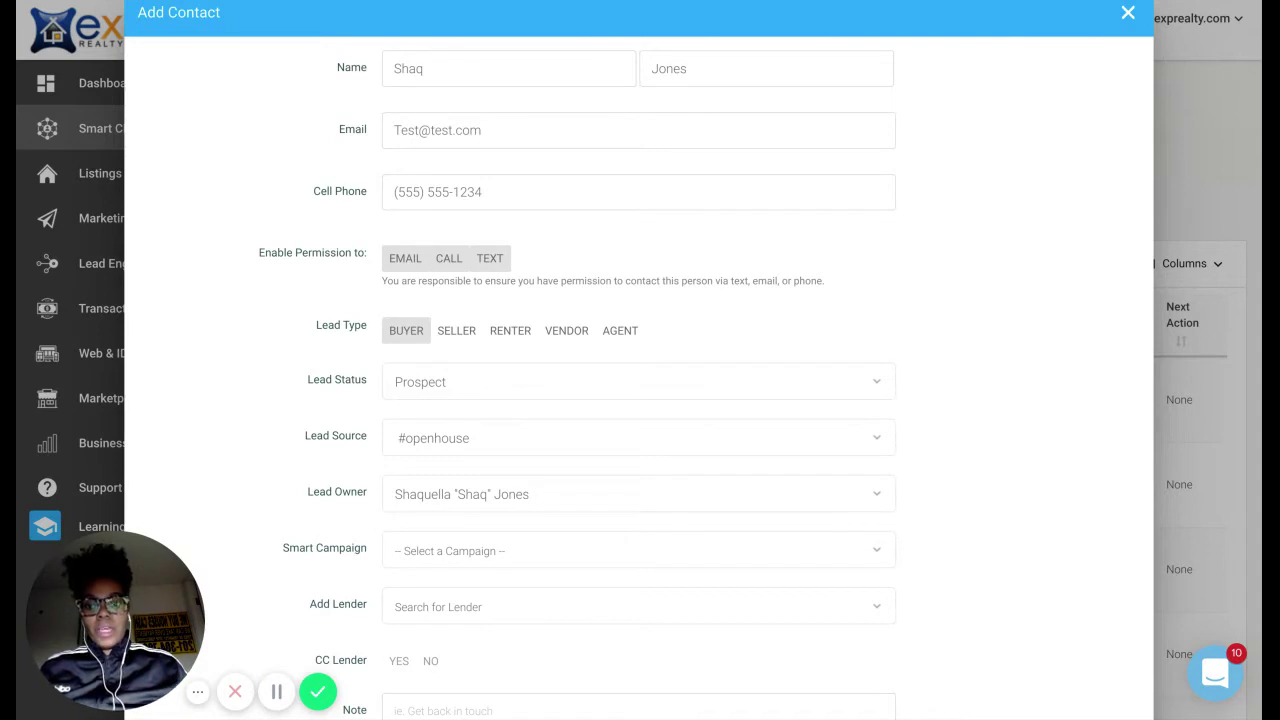
Add the note 'Met at OH in Ridgewood, NJ' to the contact.
scroll(640, 360, down, 1)
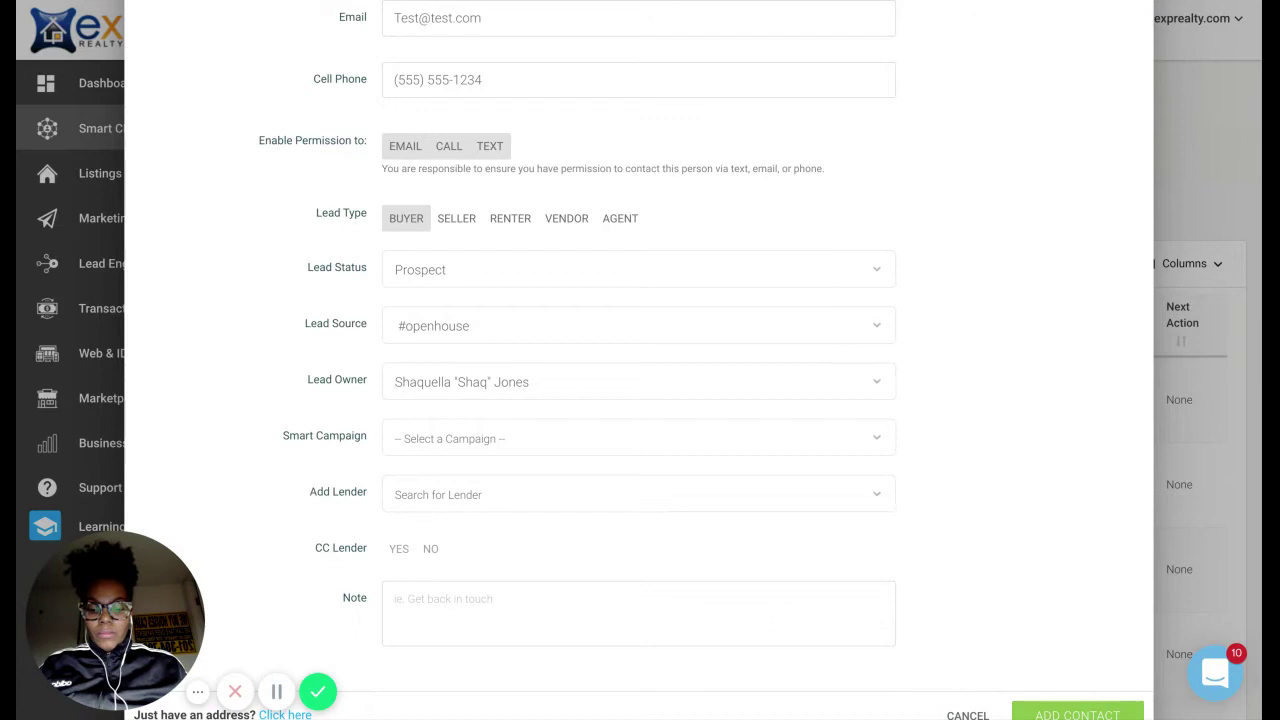
text(Met )
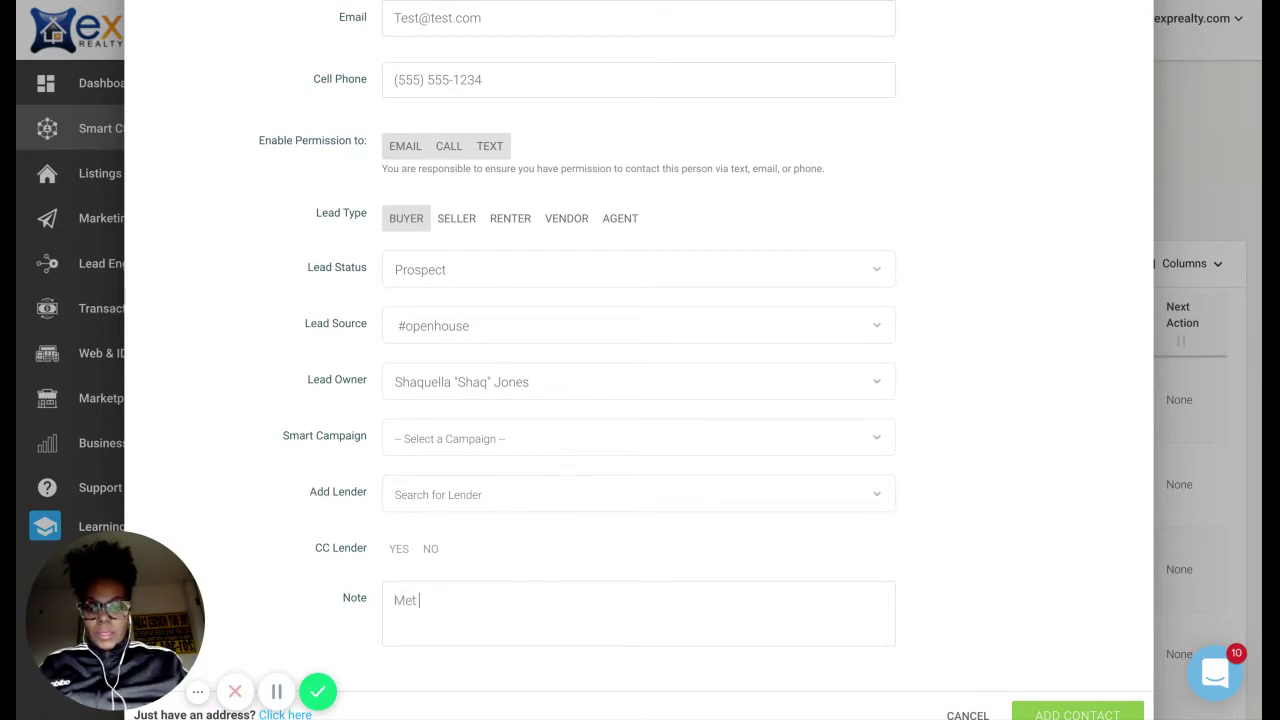
text(at OH)
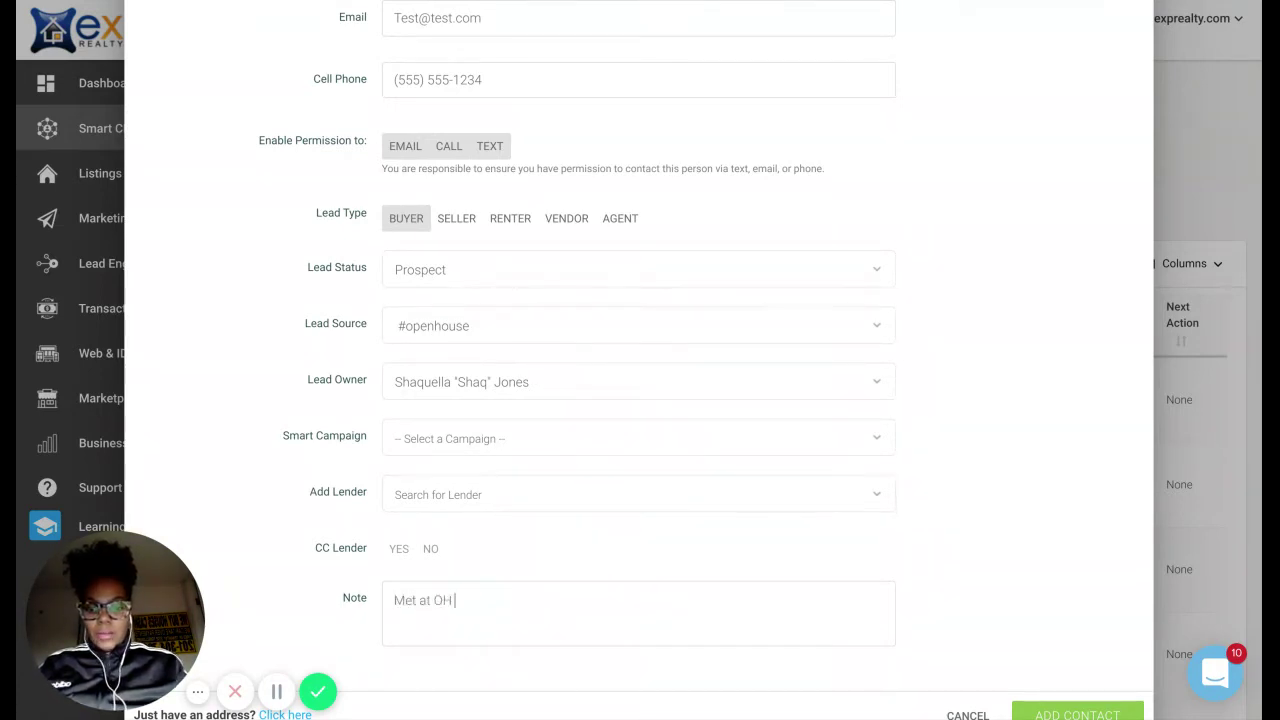
text( in R)
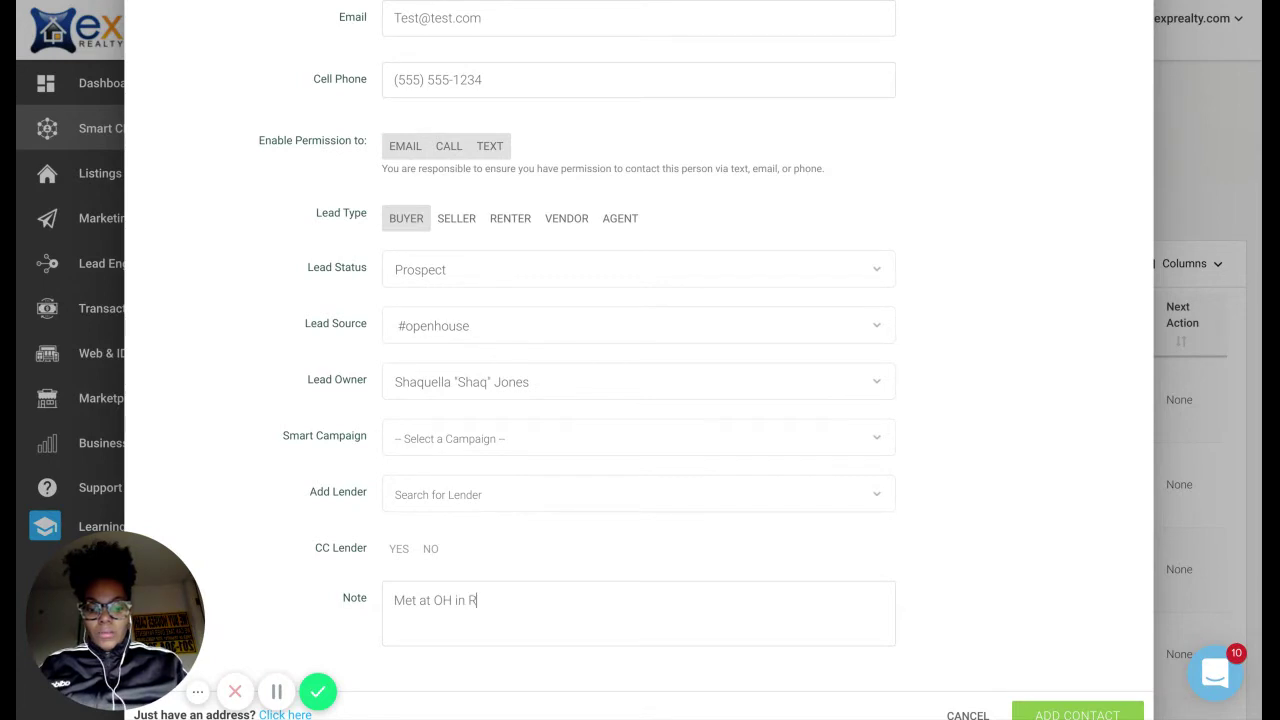
text(idgewood)
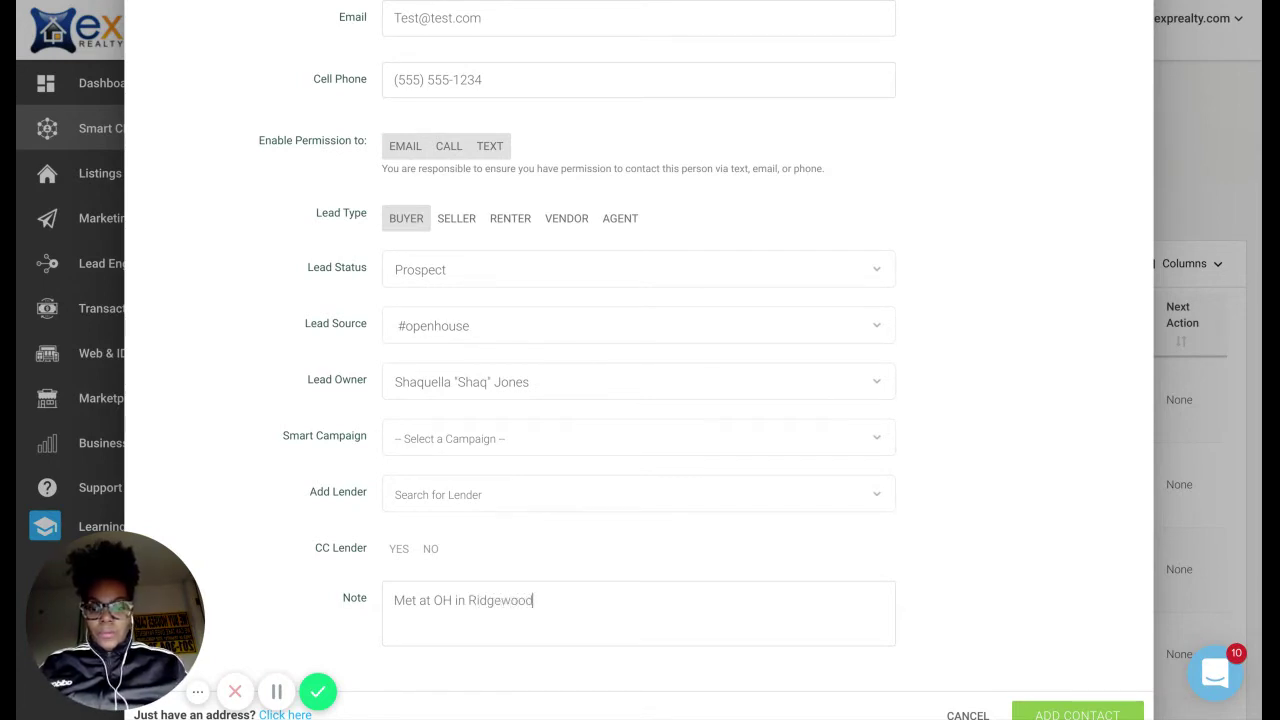
text(, NJ)
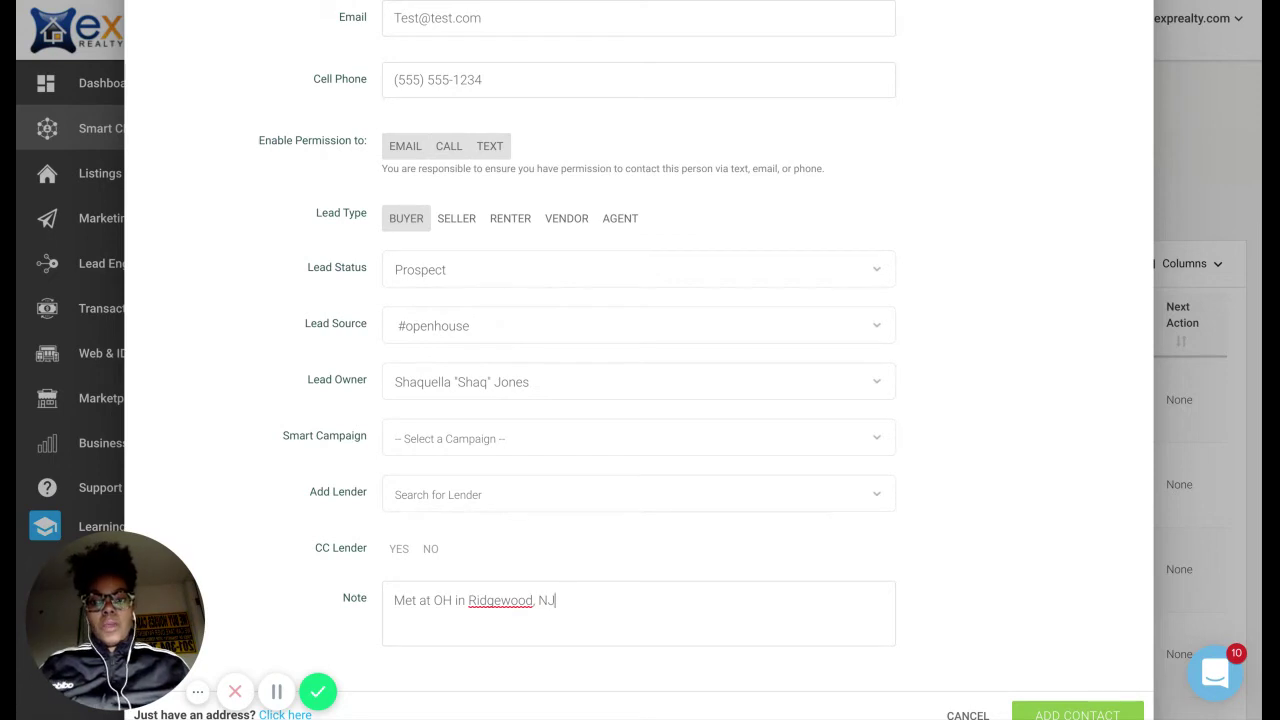
Fix the cell phone area code flagged by the format error and save the contact.
scroll(994, 653, down, 1)
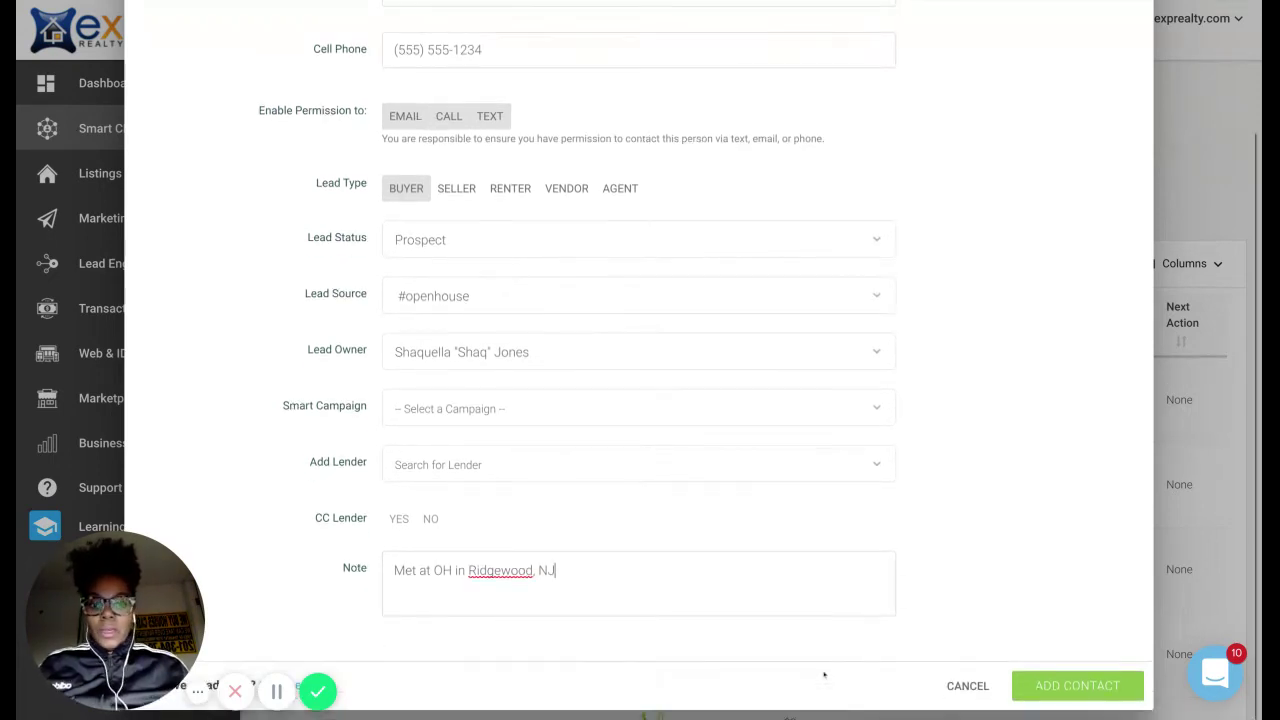
scroll(614, 324, up, 3)
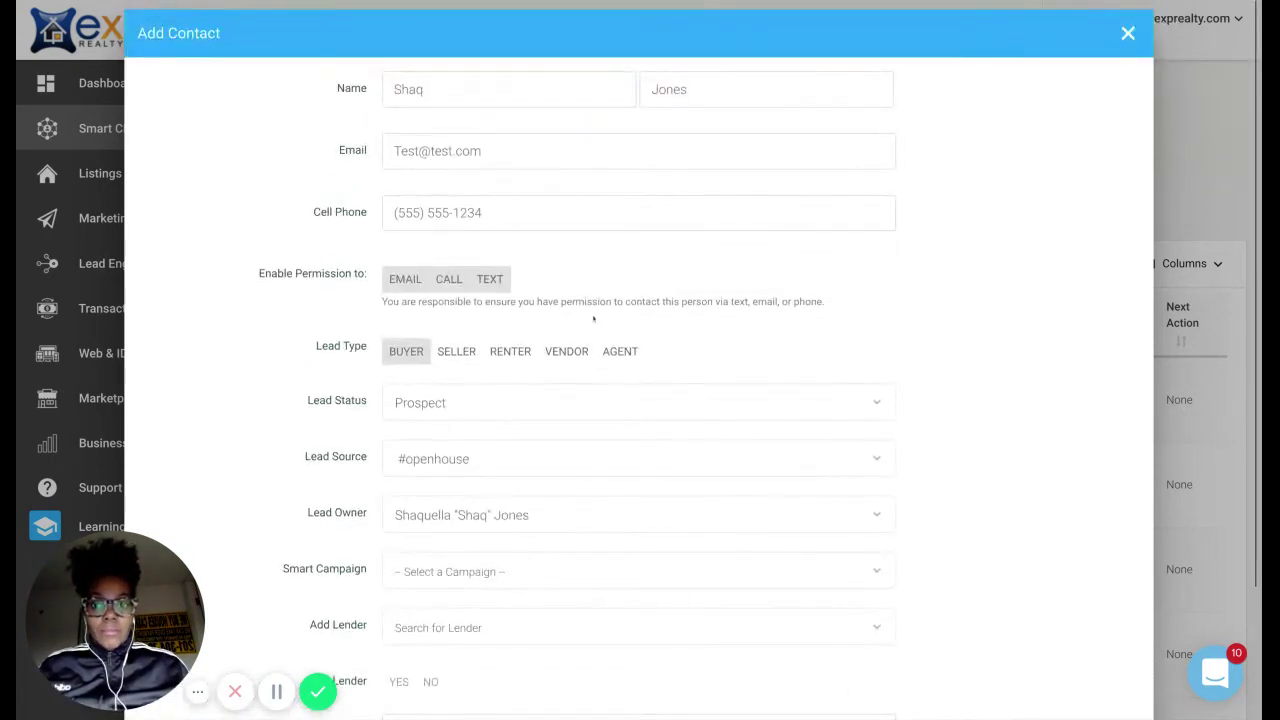
scroll(640, 400, down, 2)
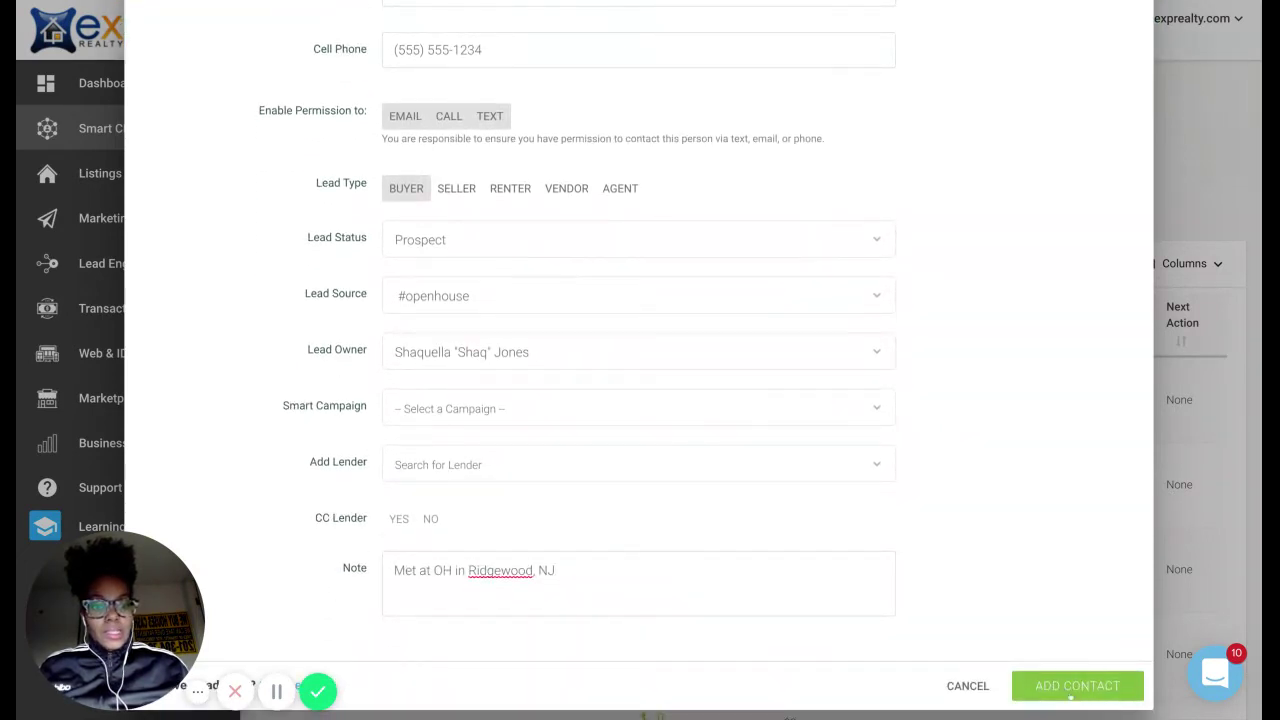
click(1071, 698)
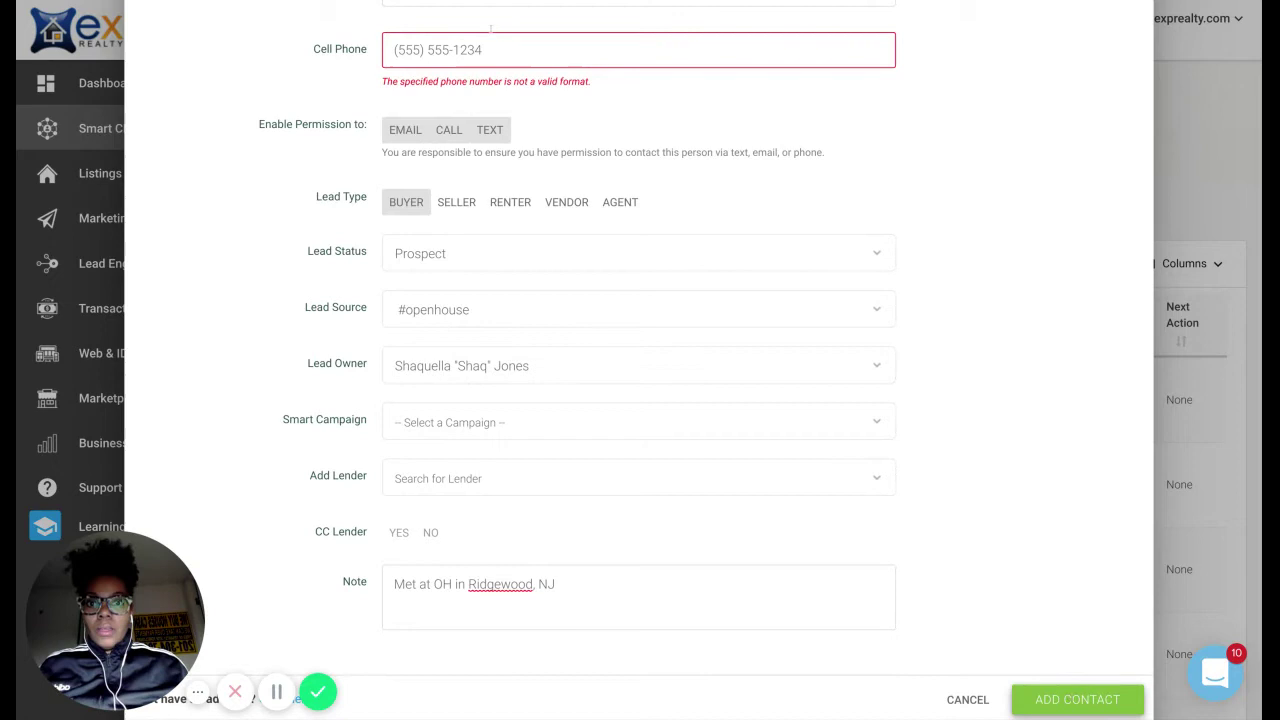
click(424, 49)
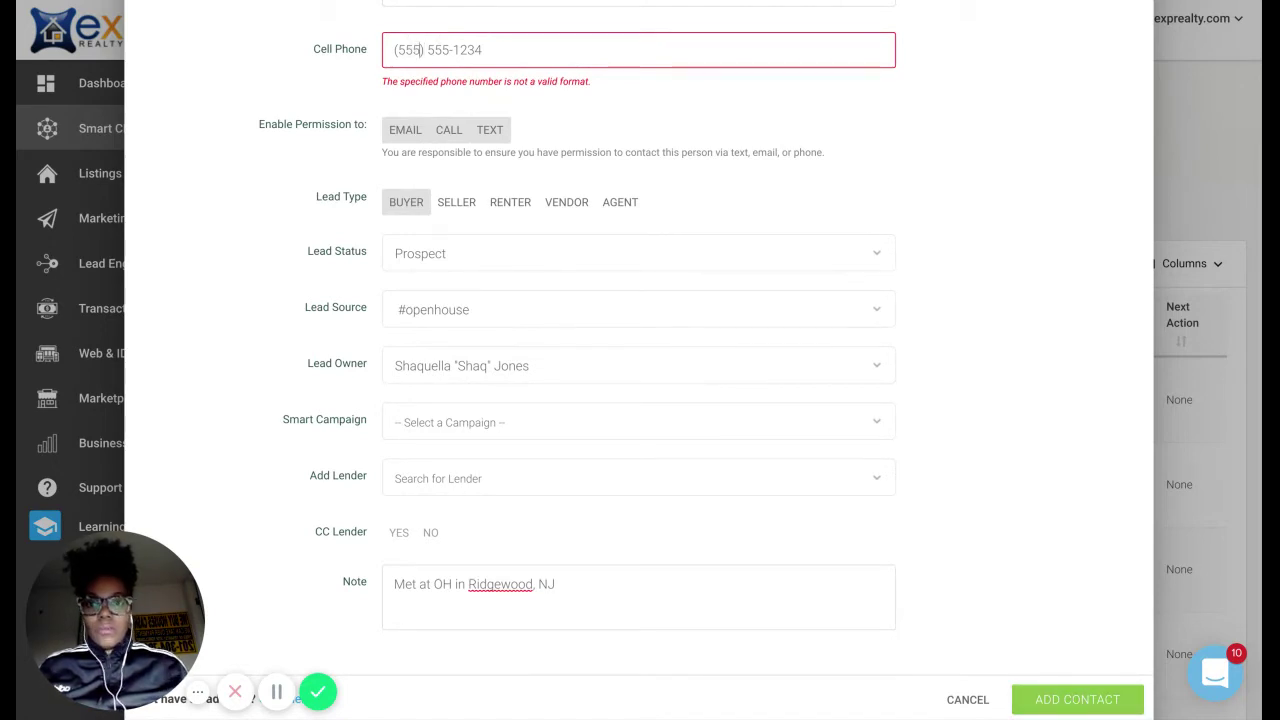
key(BackSpace)
key(BackSpace)
key(BackSpace)
text(201)
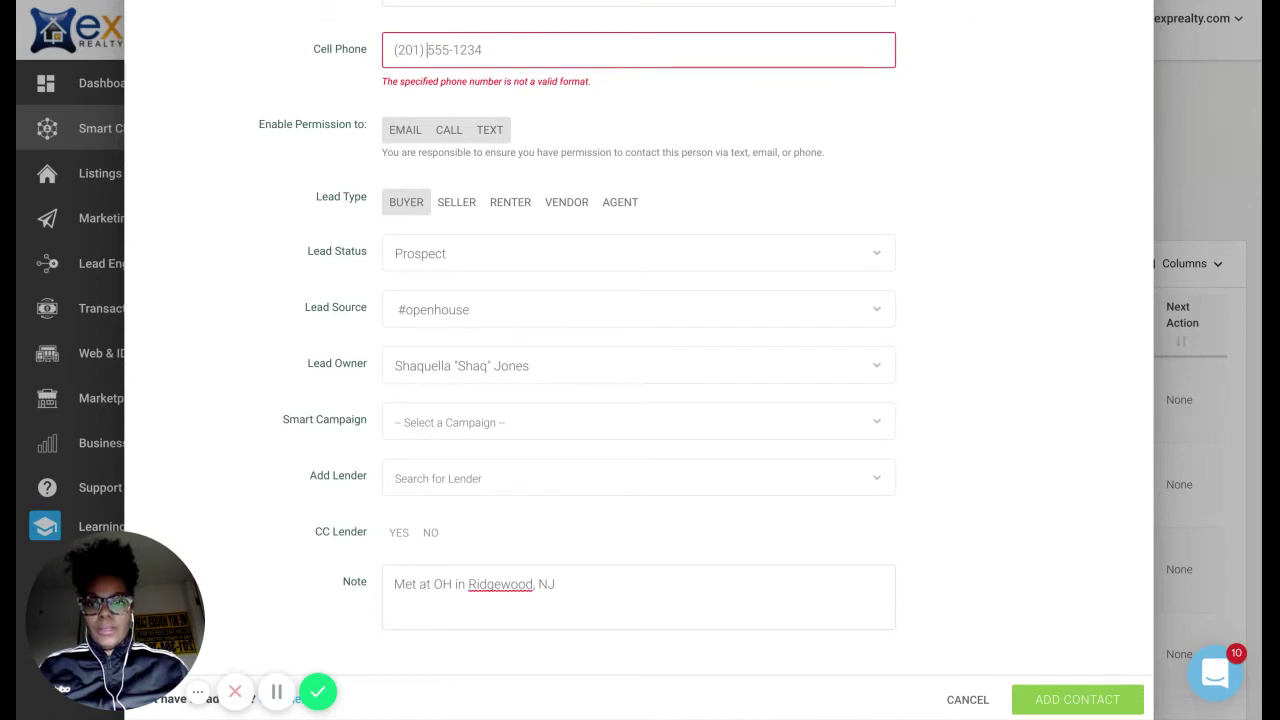
scroll(640, 360, down, 1)
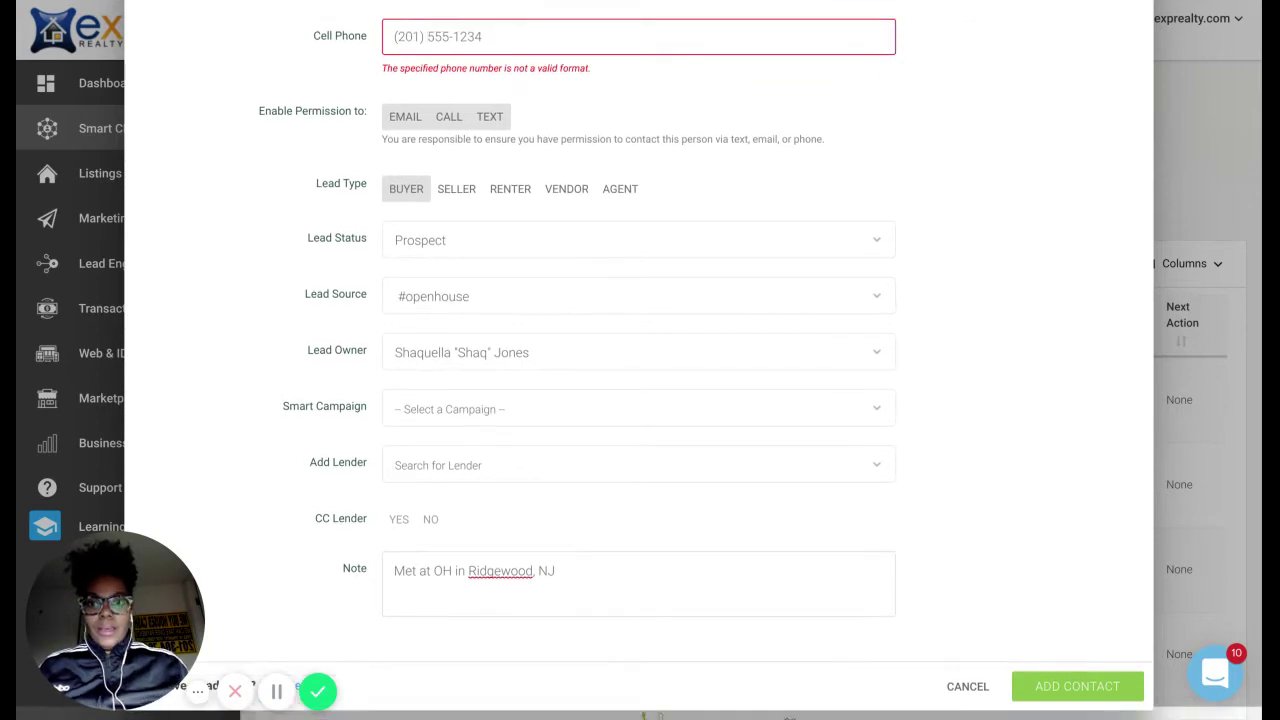
click(1037, 686)
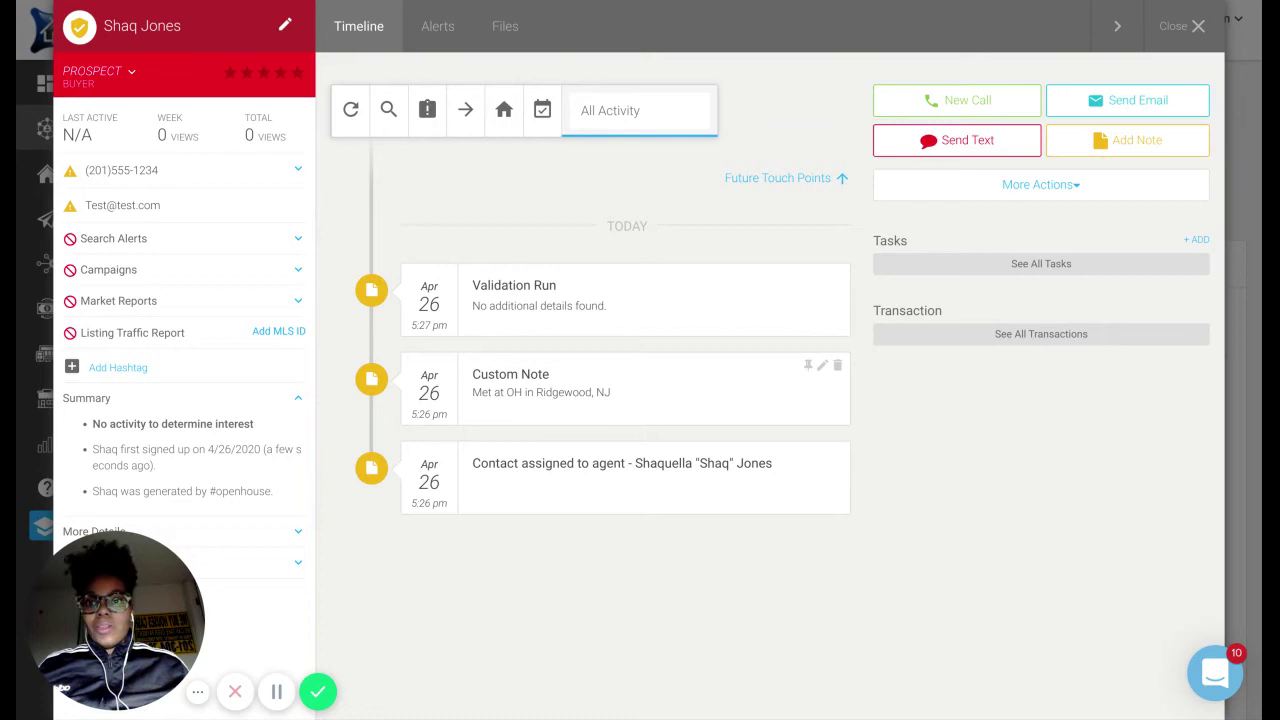
Edit Alert 1 so its listing types are Single Family and Multi-Family.
click(432, 42)
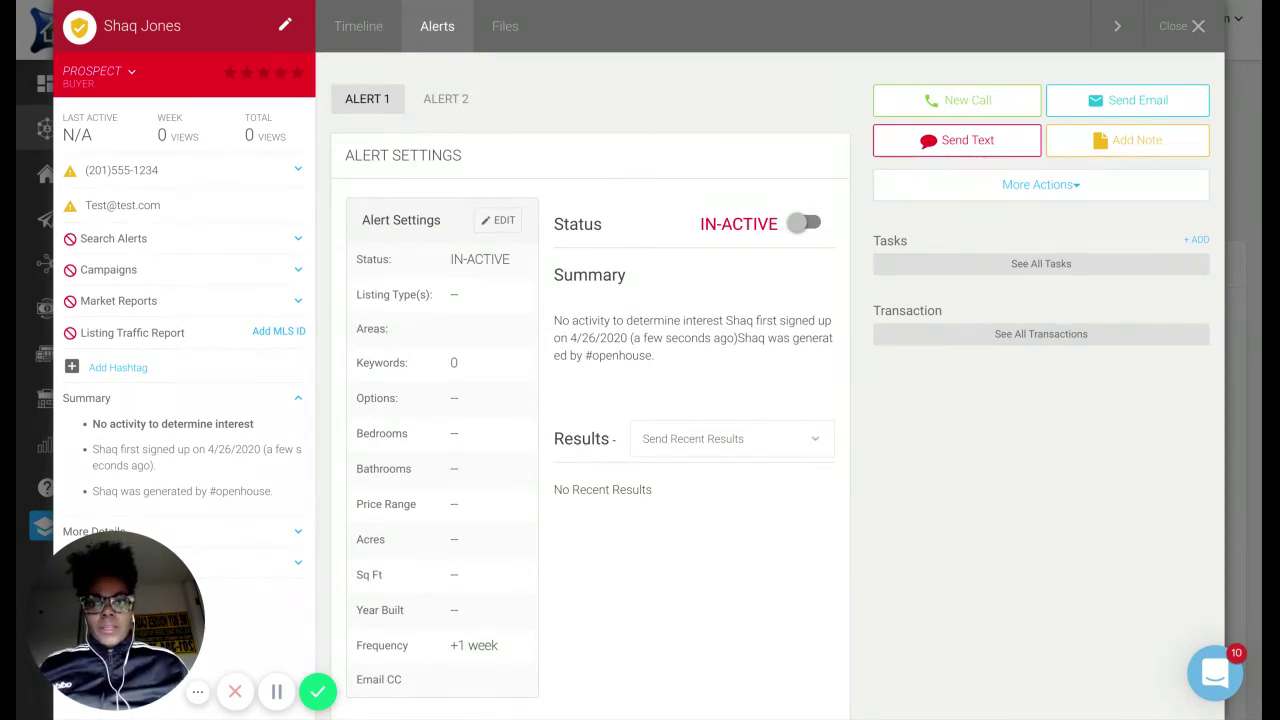
click(505, 221)
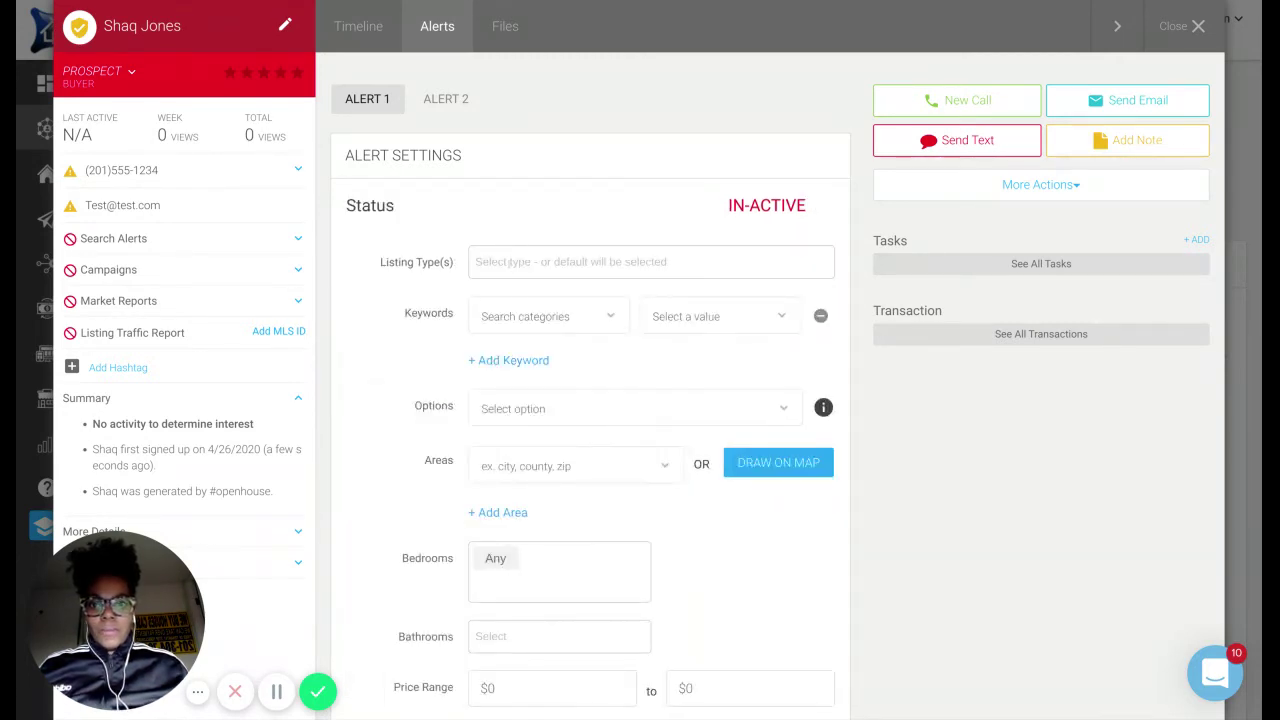
click(517, 260)
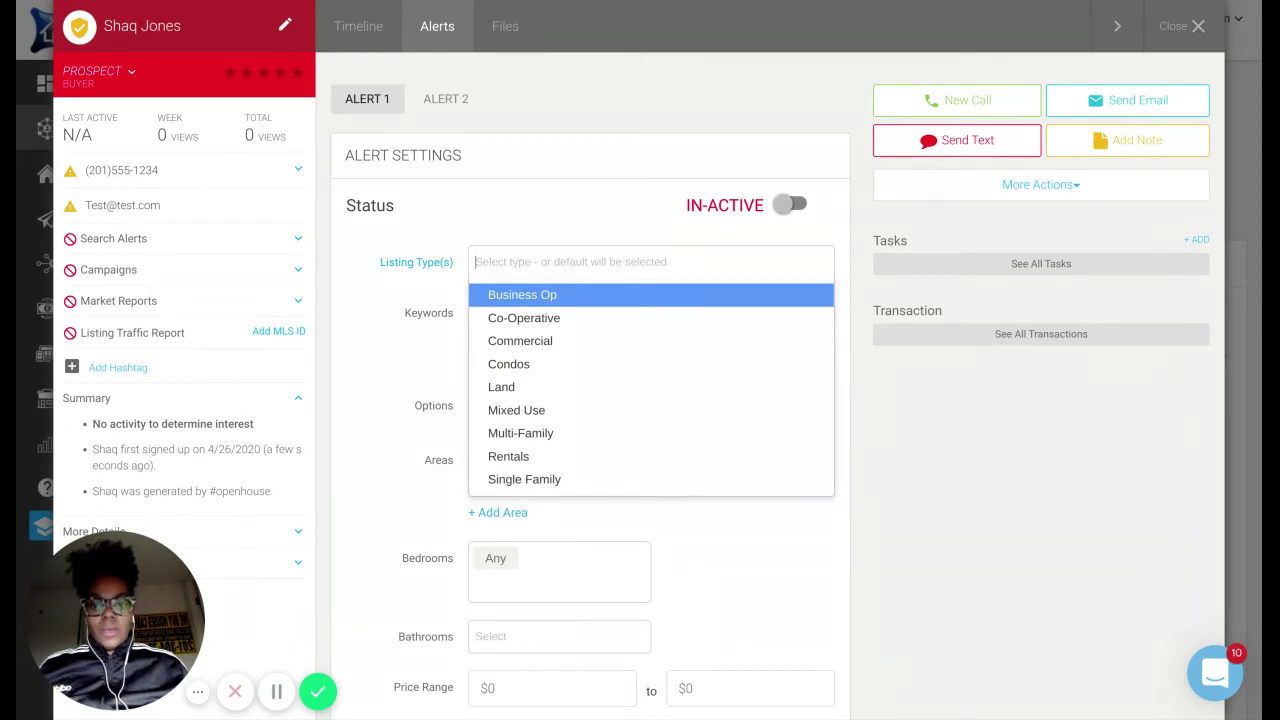
click(512, 477)
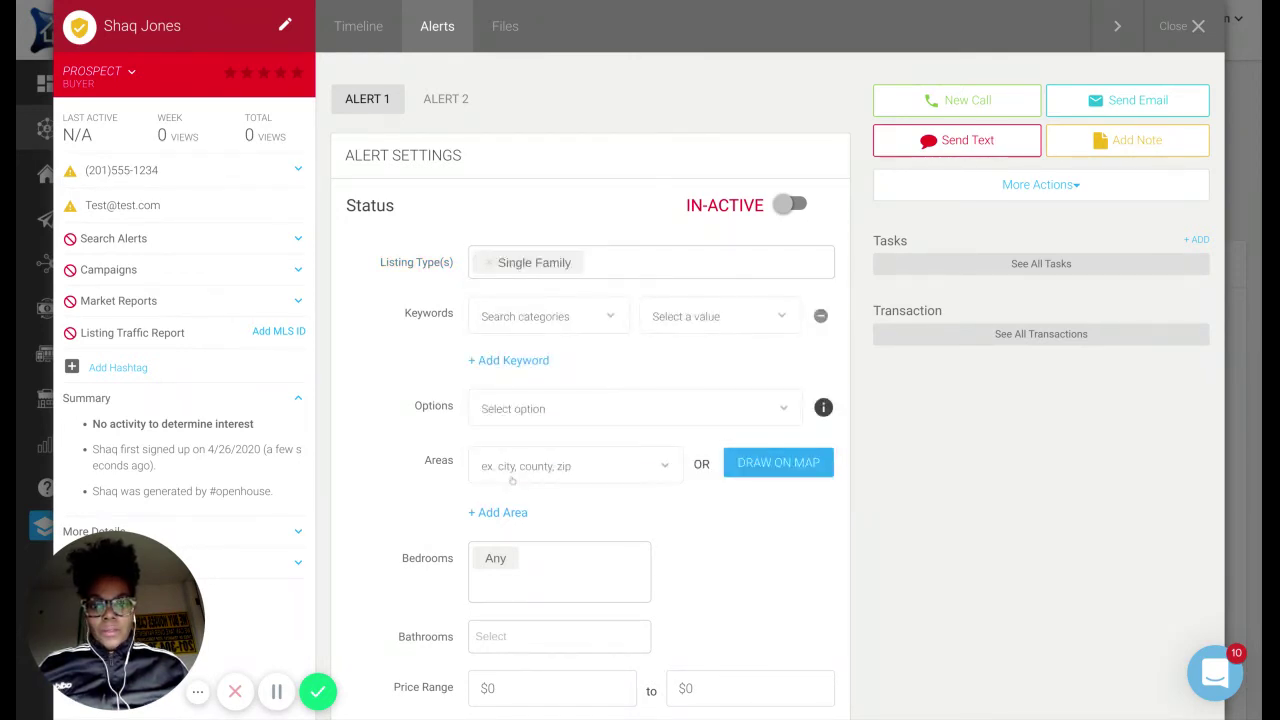
click(591, 262)
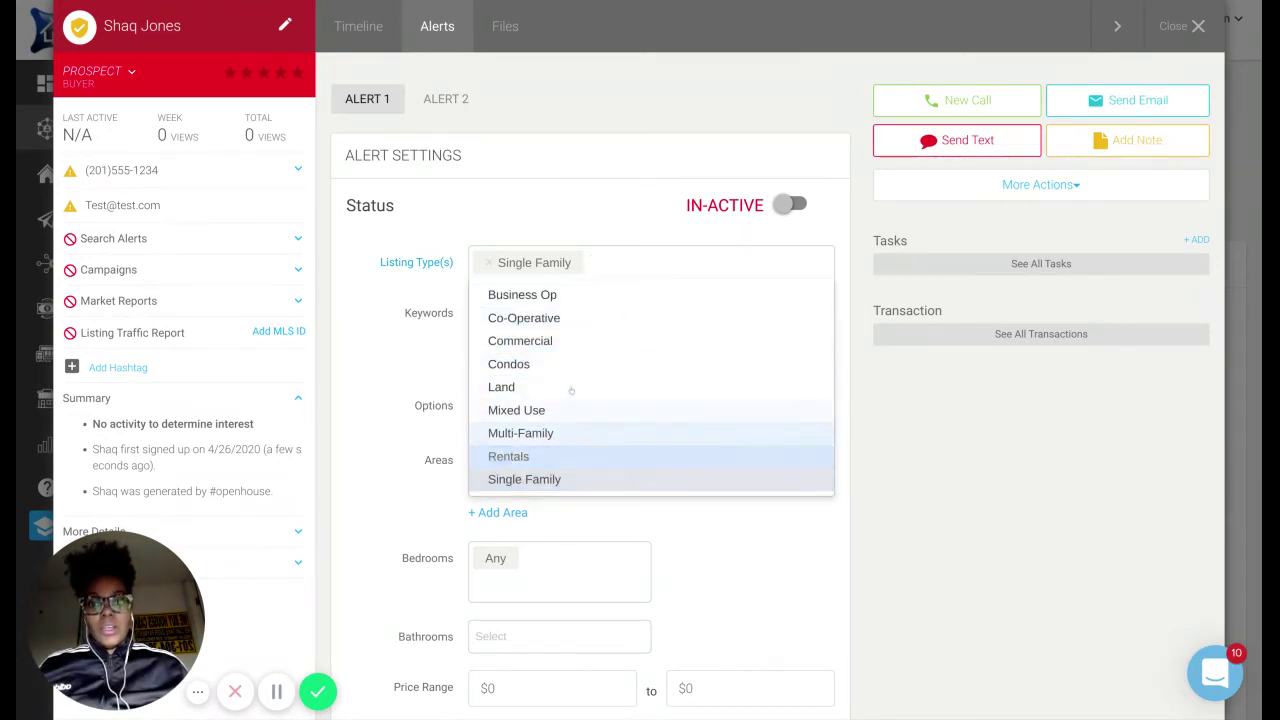
click(374, 320)
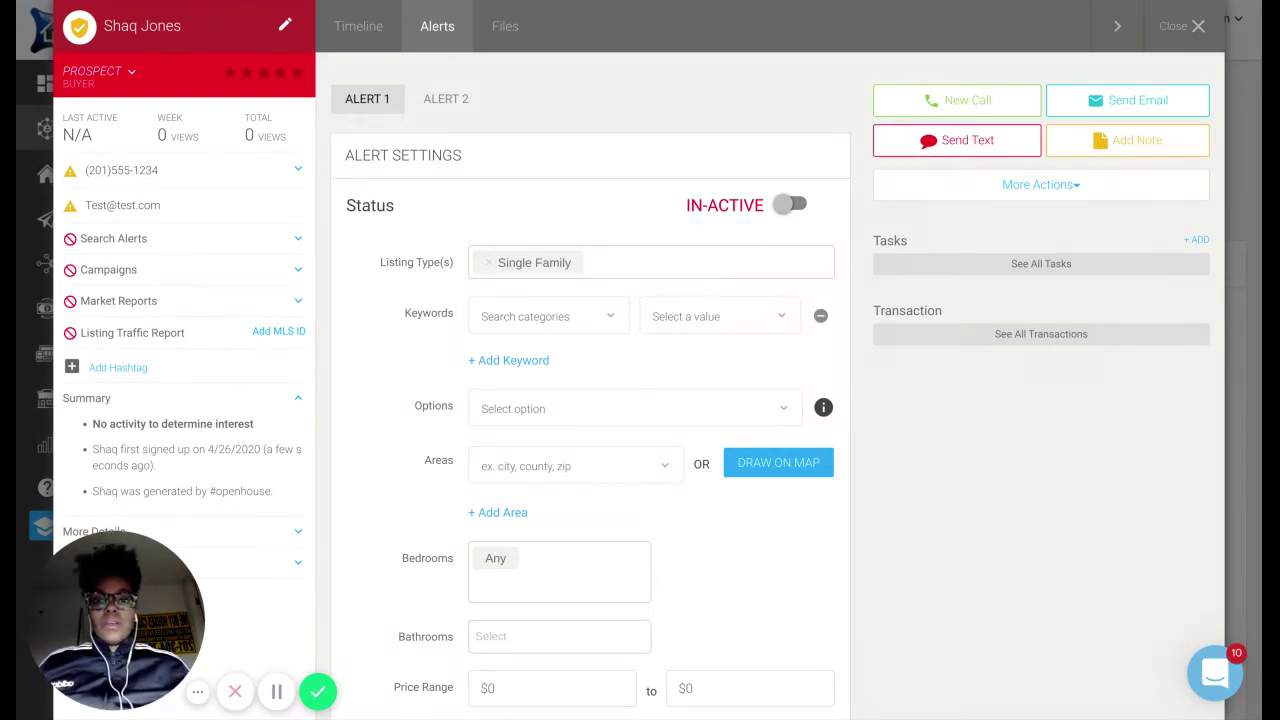
click(623, 250)
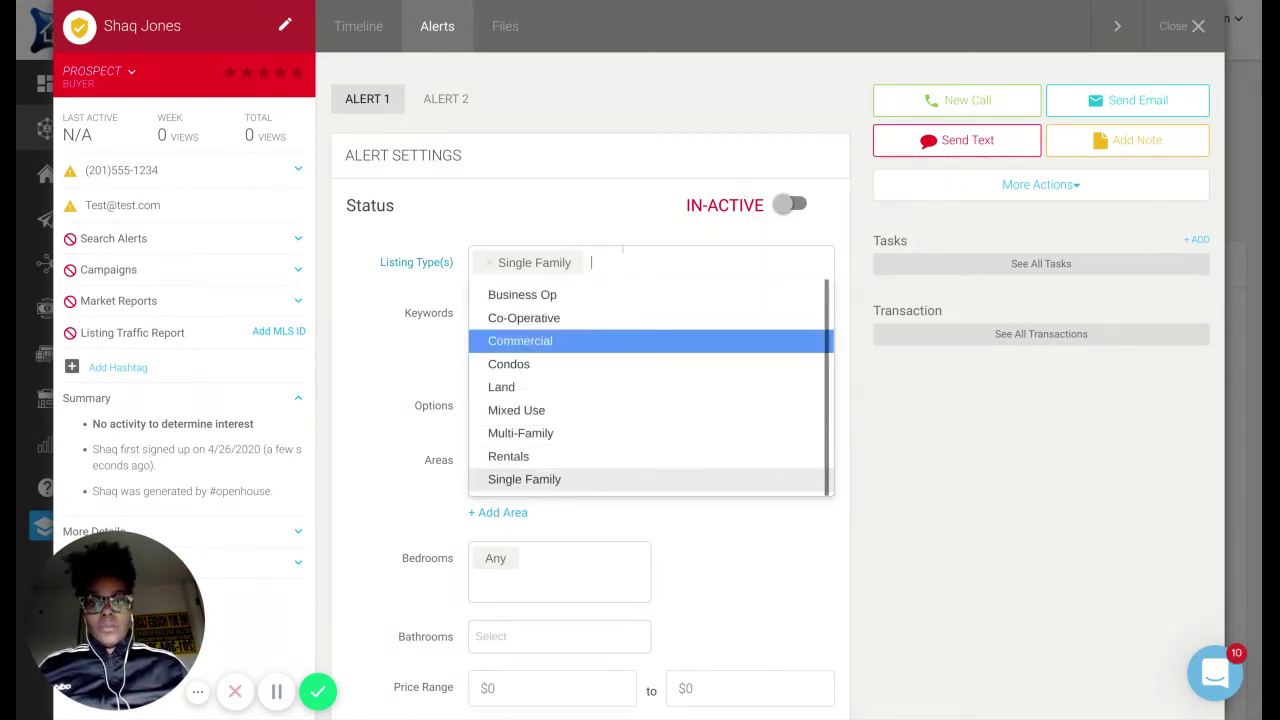
click(550, 436)
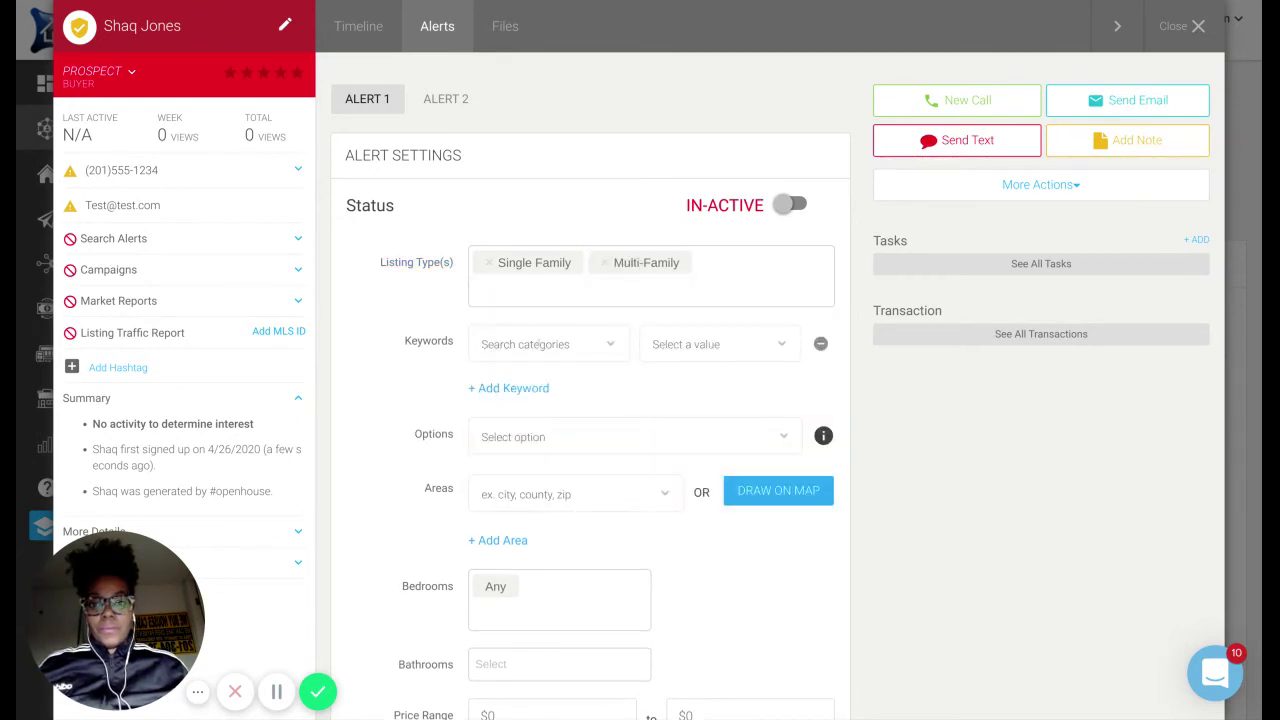
click(522, 344)
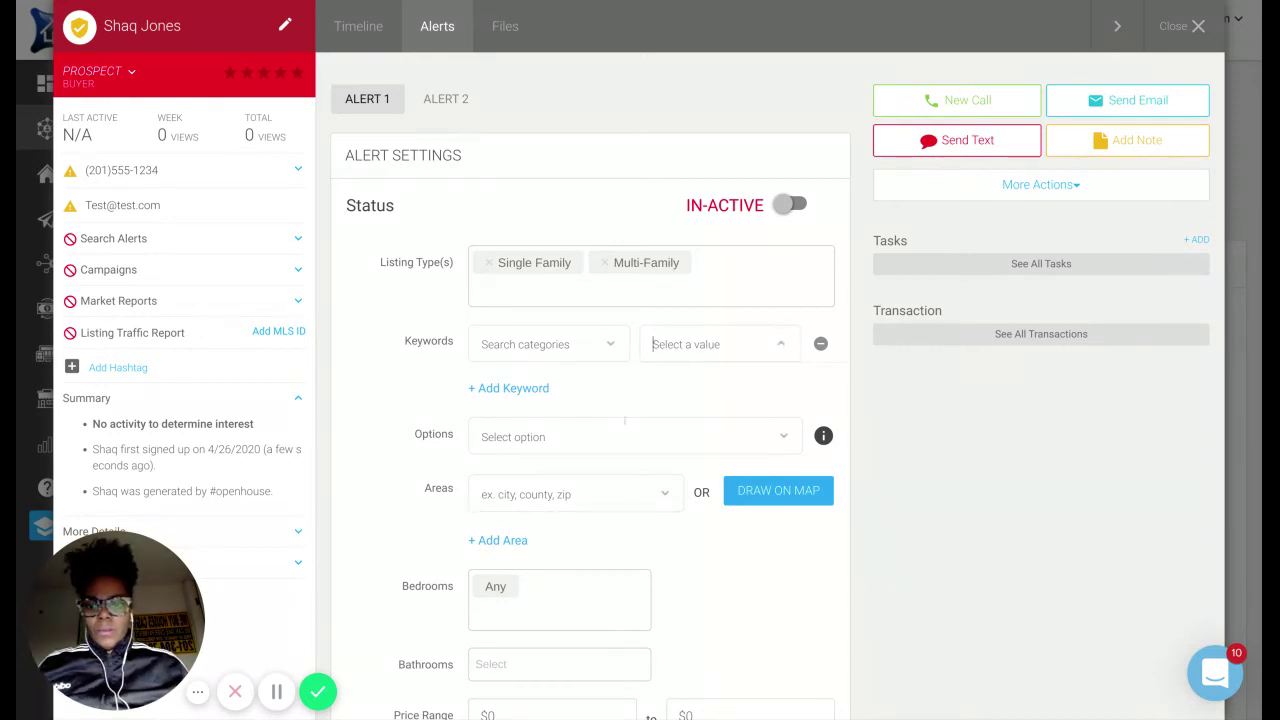
Add Newly Built and Just Listed to the alert's Options.
click(783, 437)
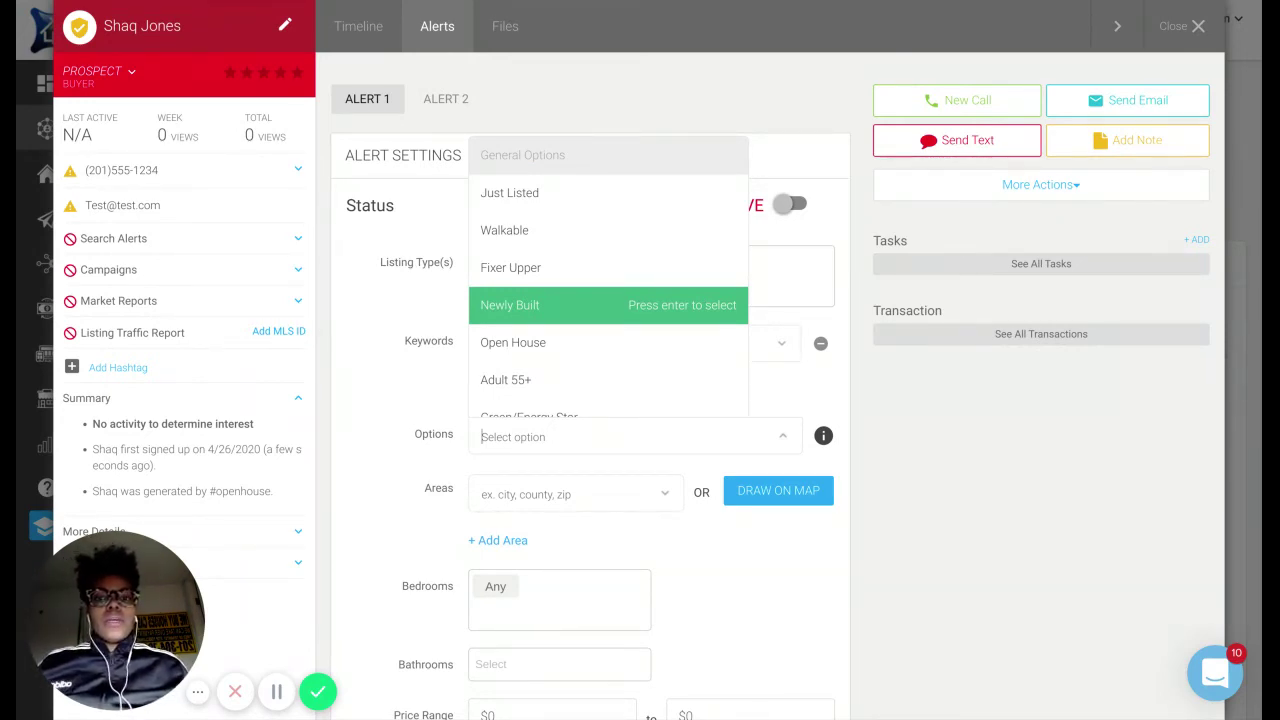
click(628, 311)
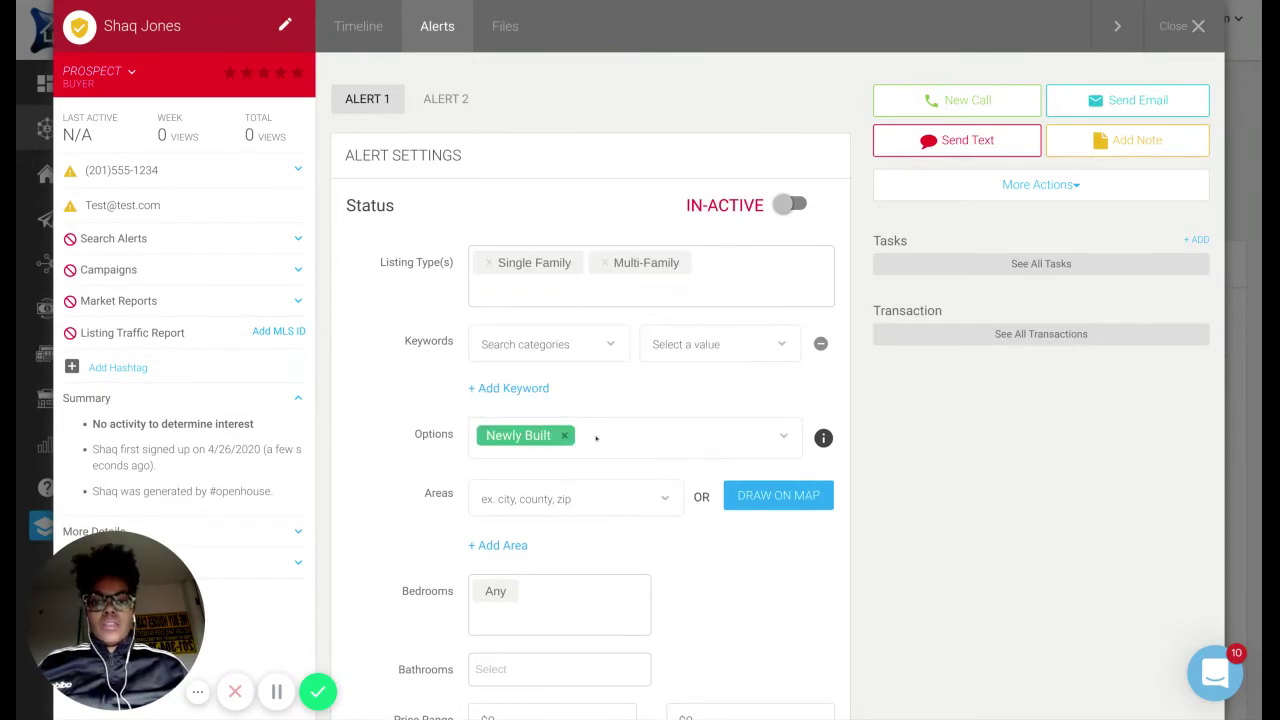
click(596, 438)
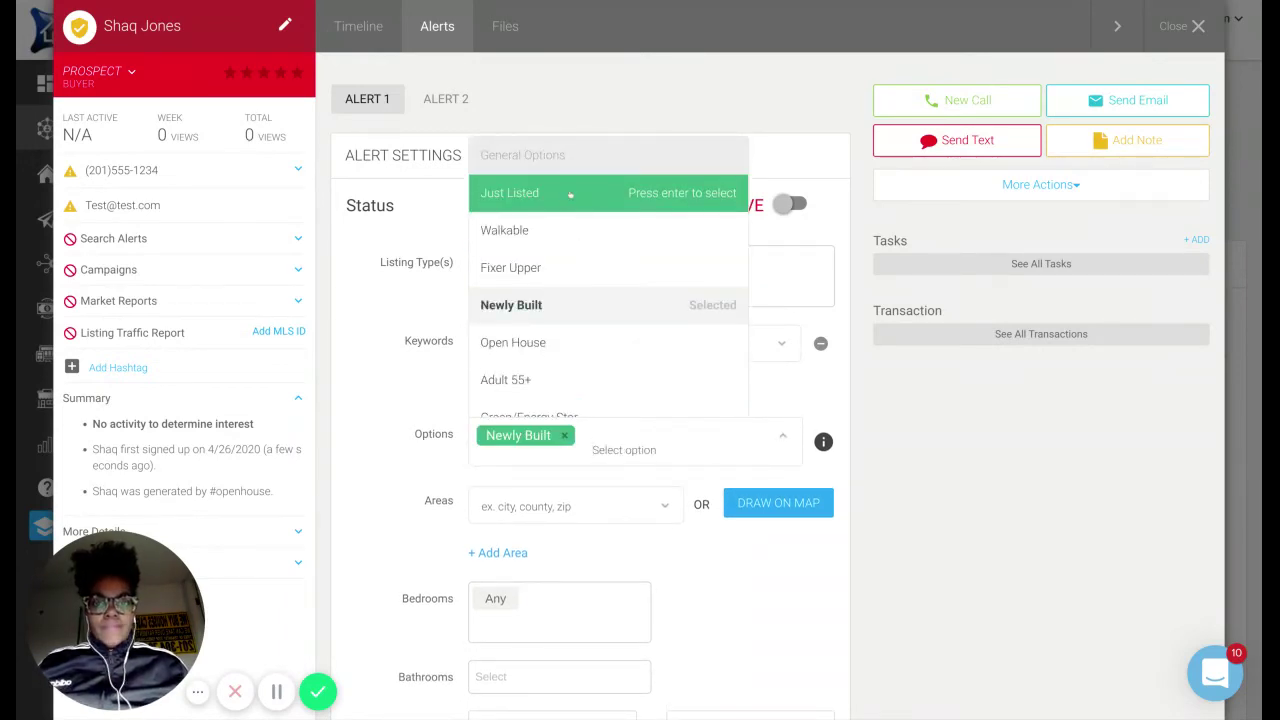
click(570, 195)
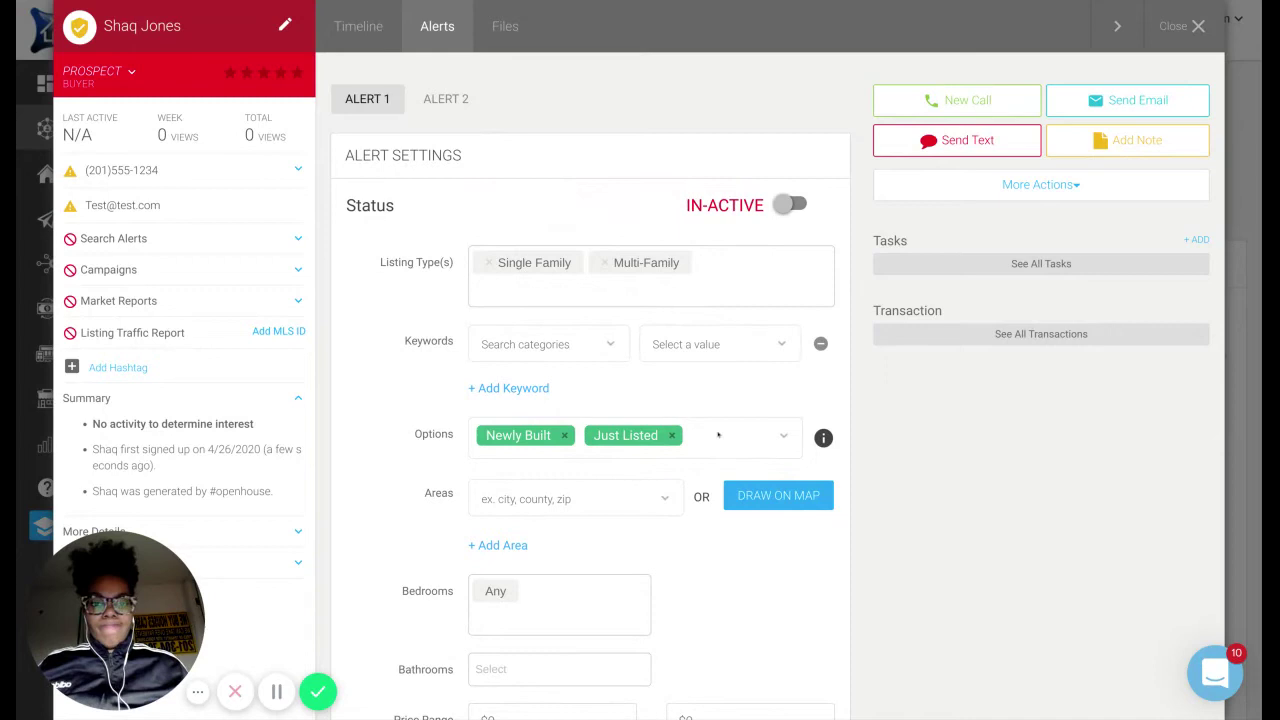
Also add Reduced and 1+ Garage to the alert's Options.
click(718, 435)
scroll(652, 311, down, 2)
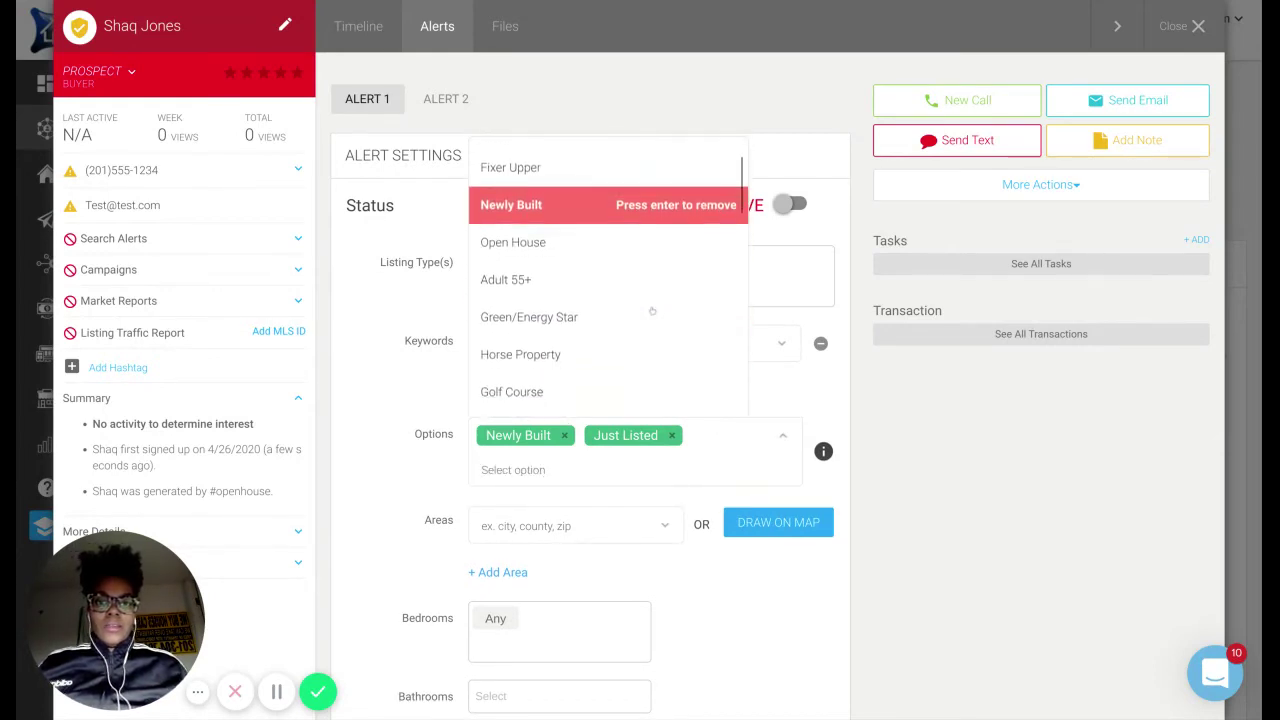
scroll(652, 311, down, 4)
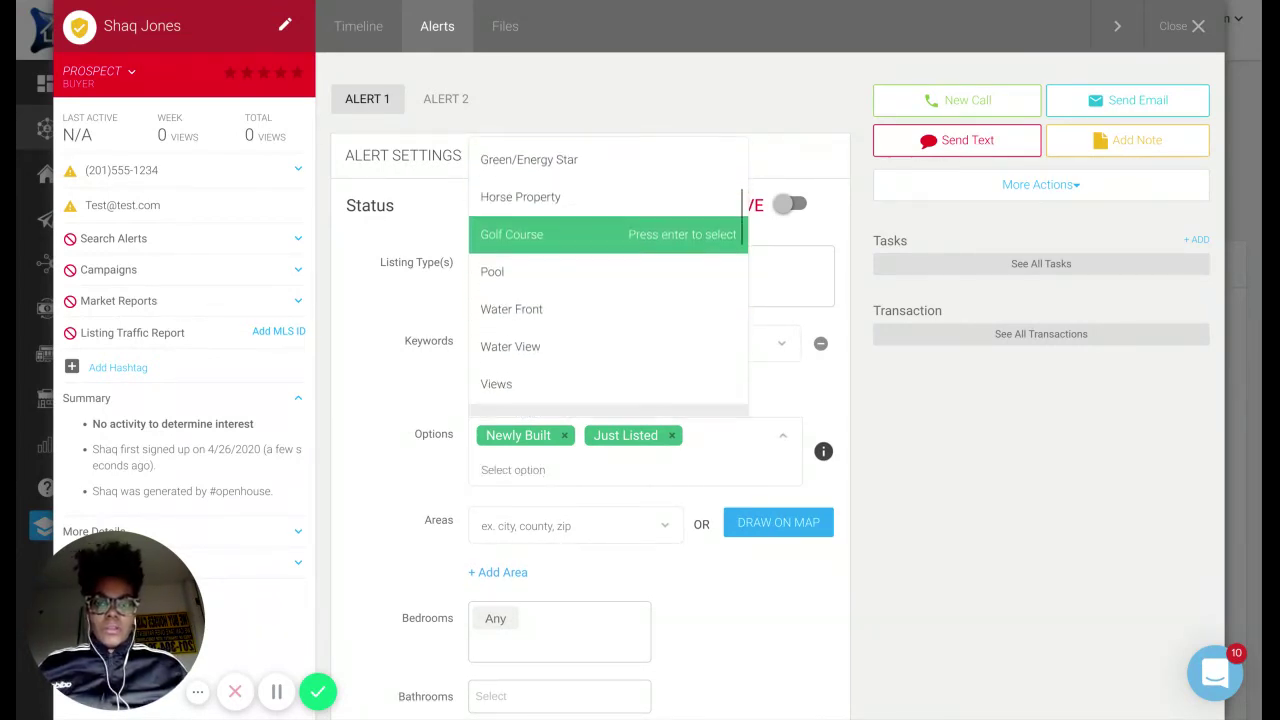
scroll(652, 311, down, 3)
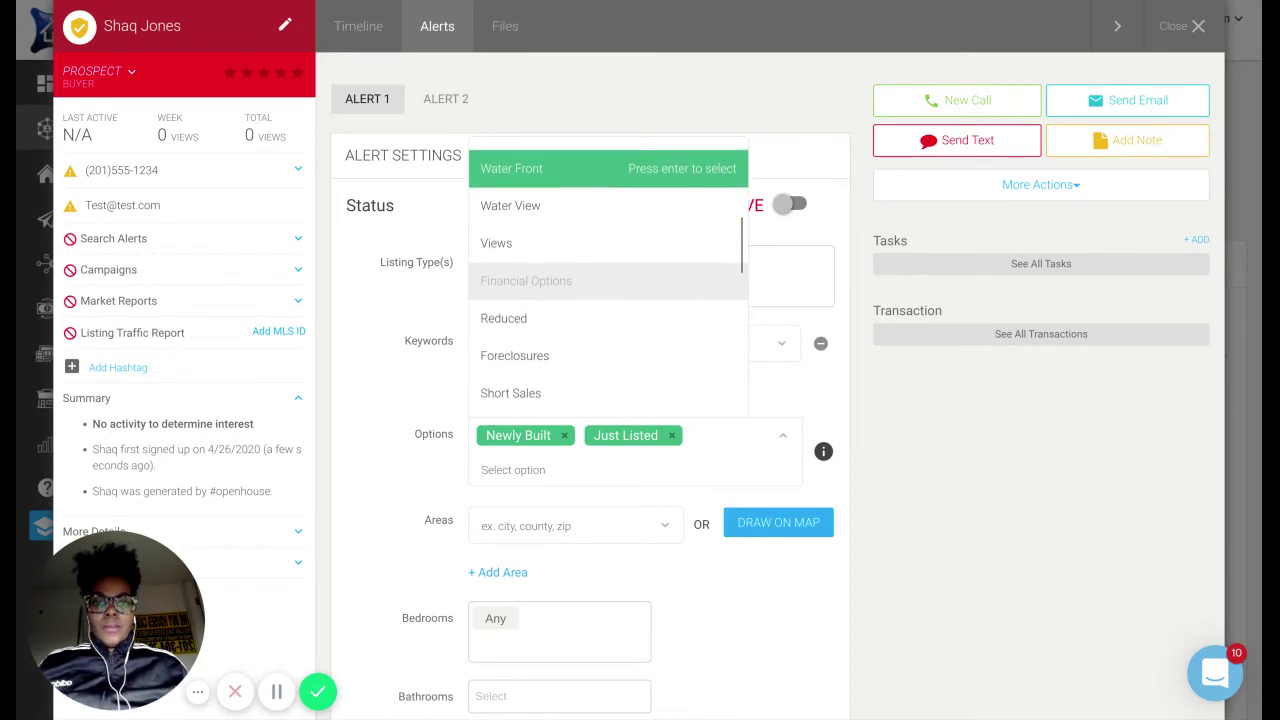
click(652, 316)
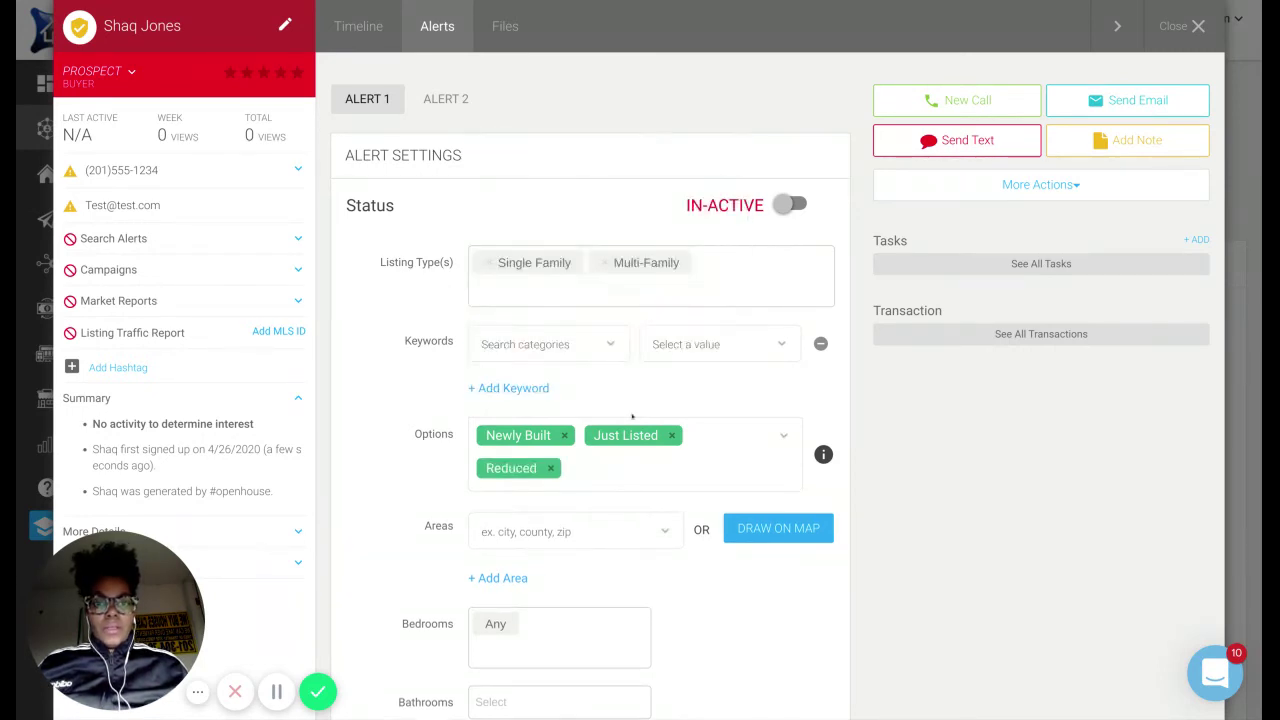
click(573, 468)
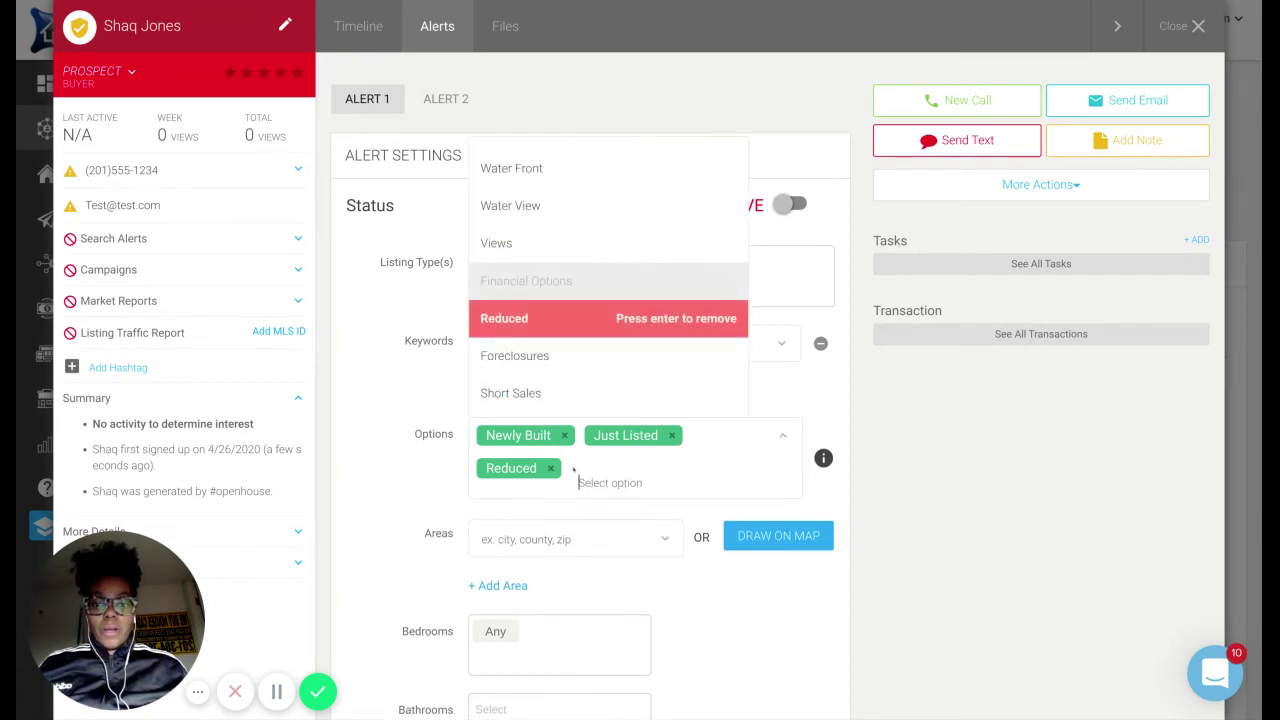
scroll(580, 316, down, 5)
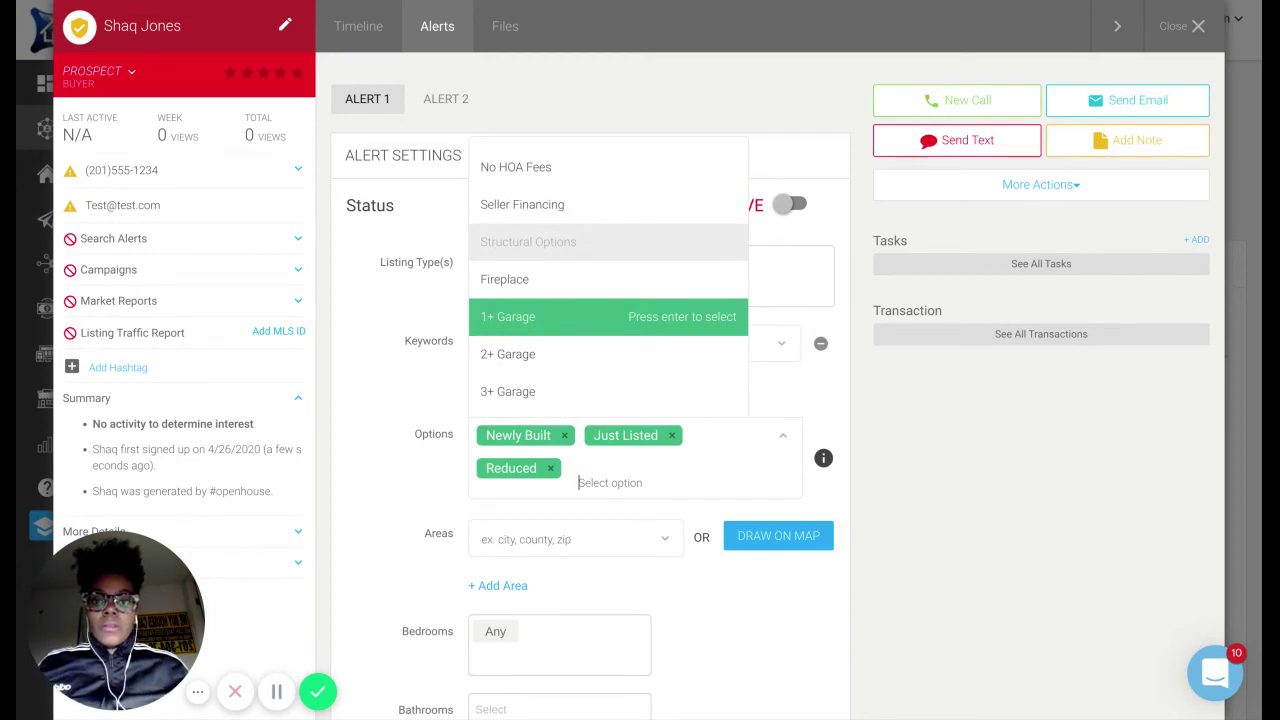
click(580, 315)
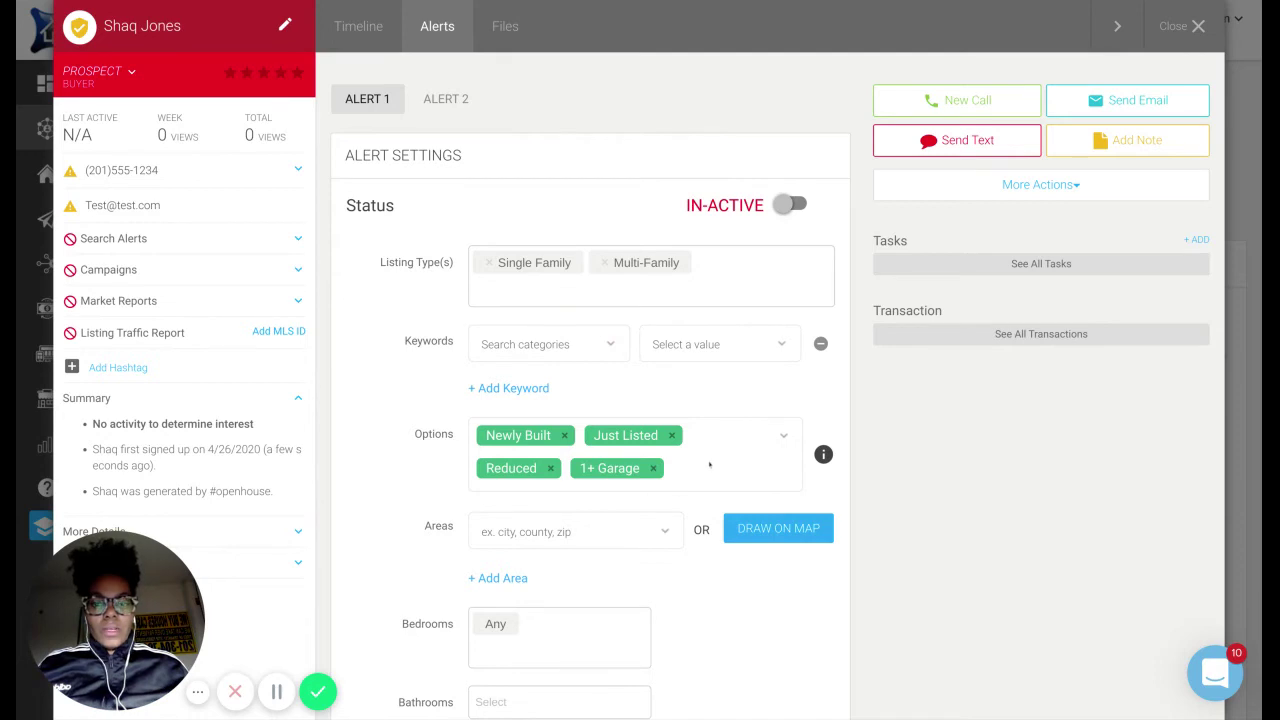
scroll(710, 462, down, 1)
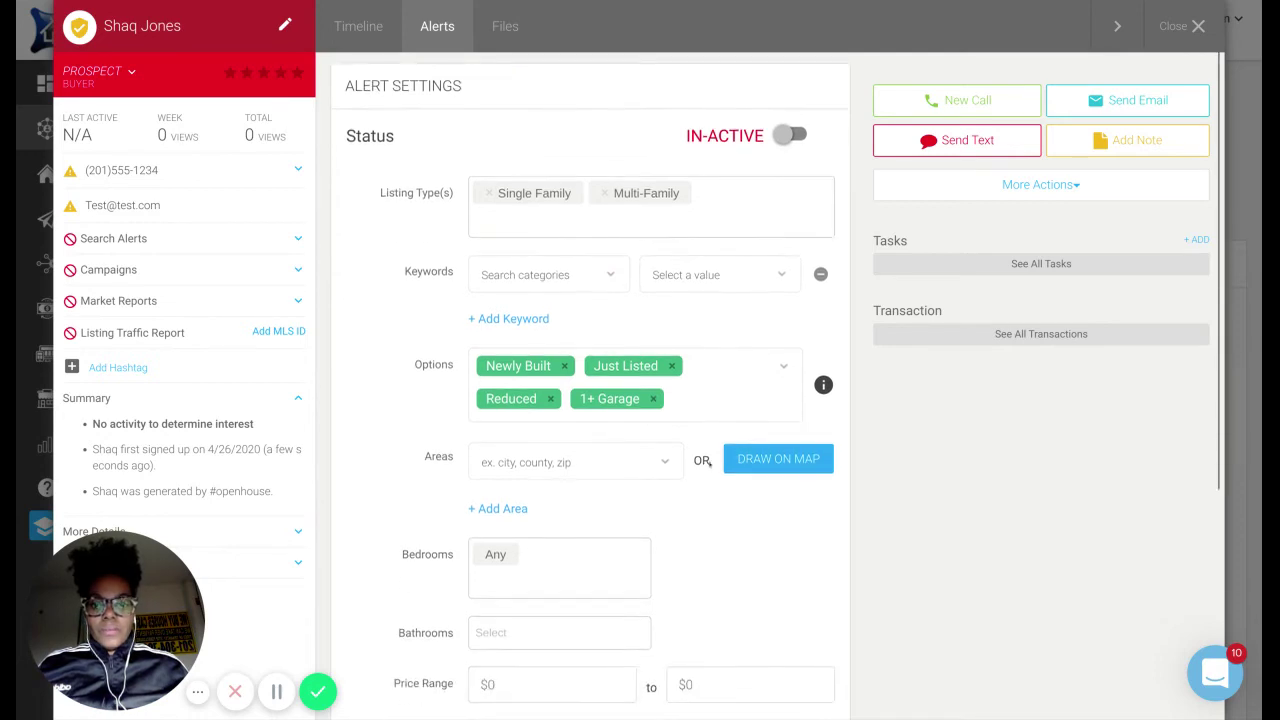
Set the alert's area to city:Ridgewood.
click(605, 474)
text(r)
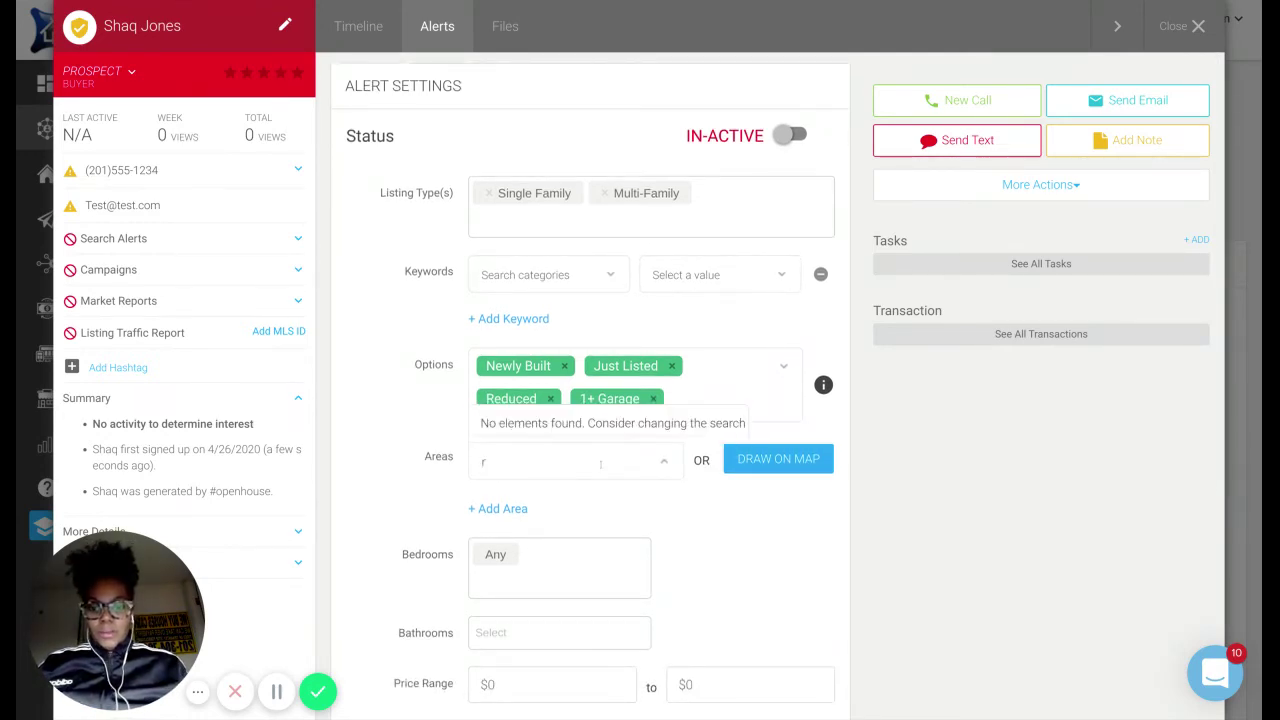
text(idgewood)
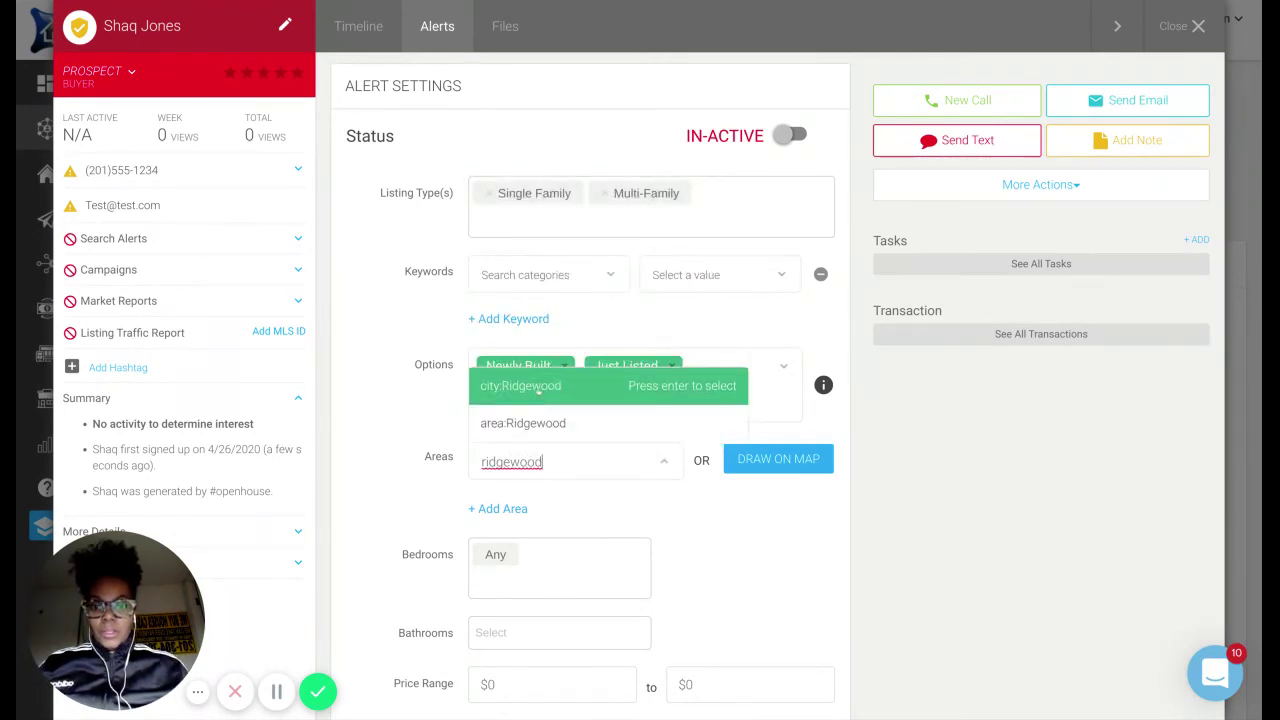
click(538, 390)
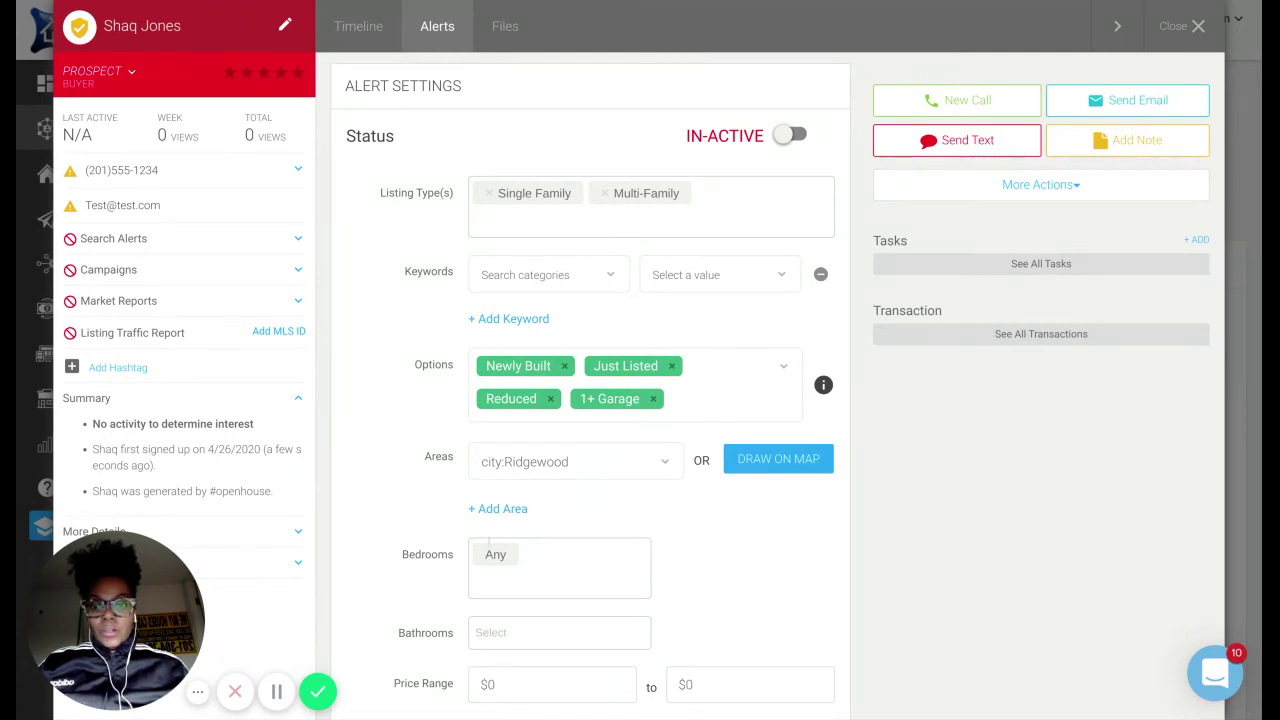
Require 3+ bedrooms and 2.5+ bathrooms, with a maximum price of 1,350,000.
click(525, 552)
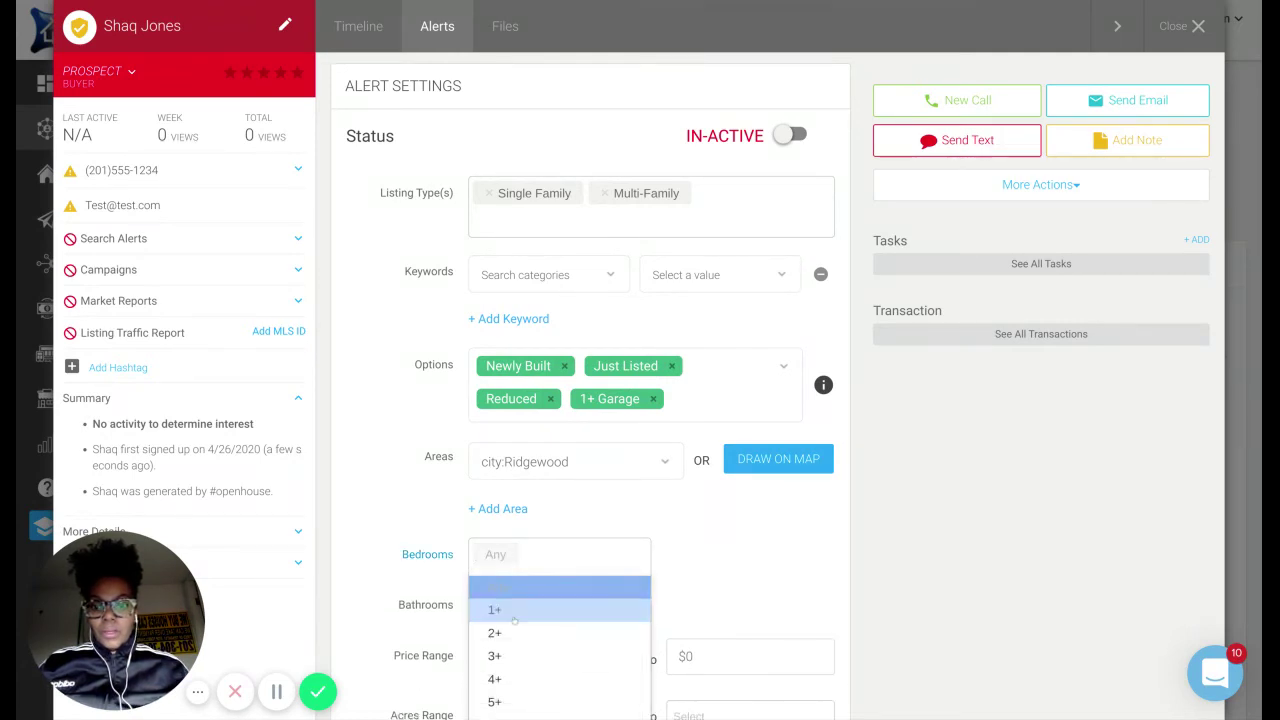
click(508, 656)
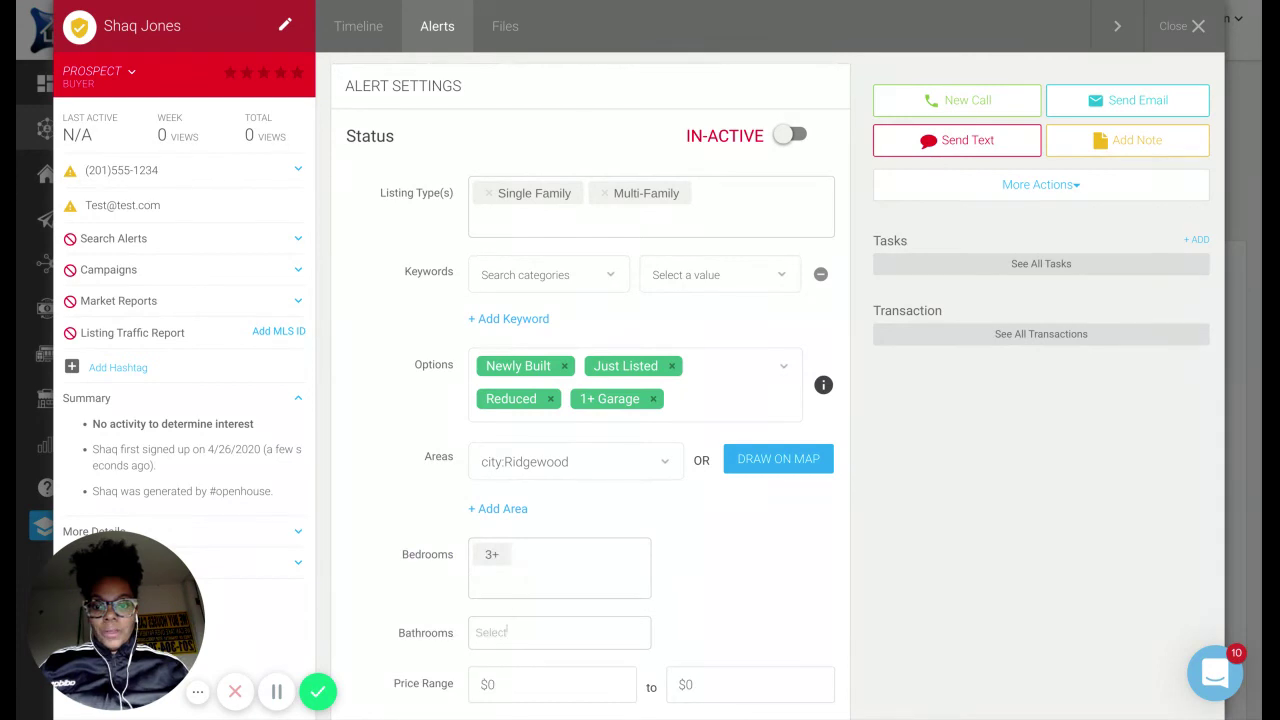
click(507, 630)
scroll(510, 620, down, 3)
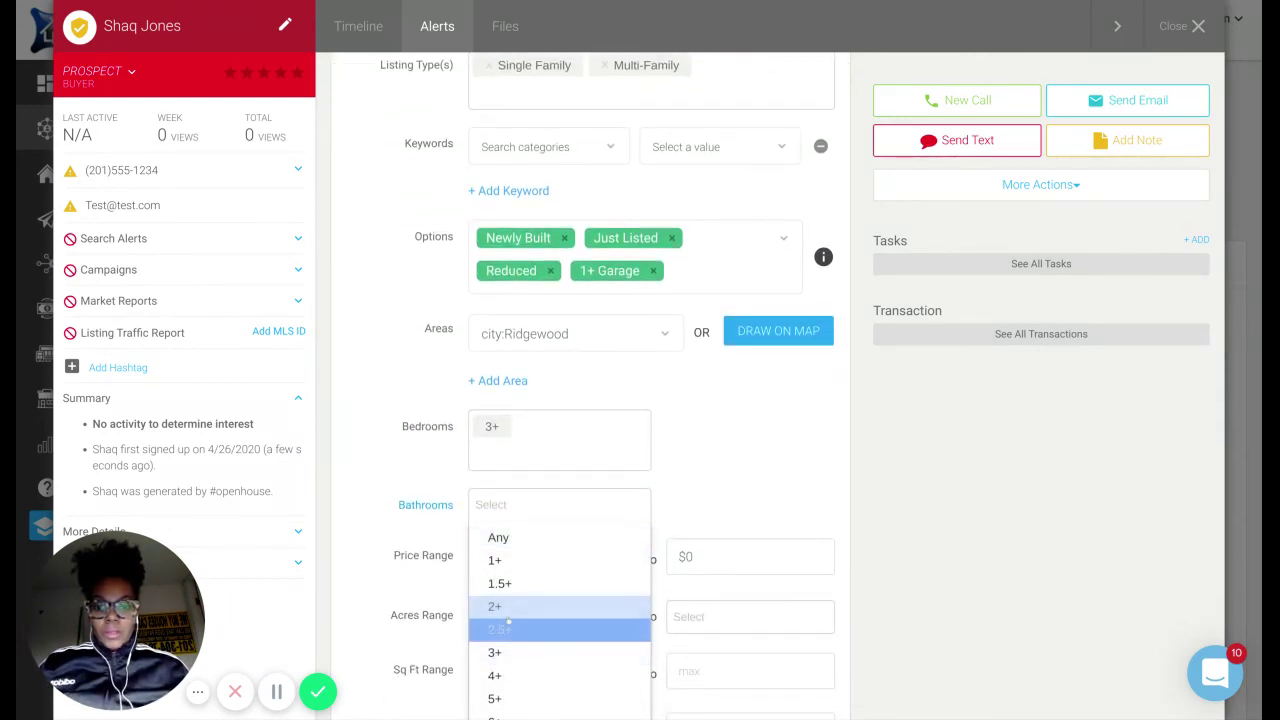
click(509, 622)
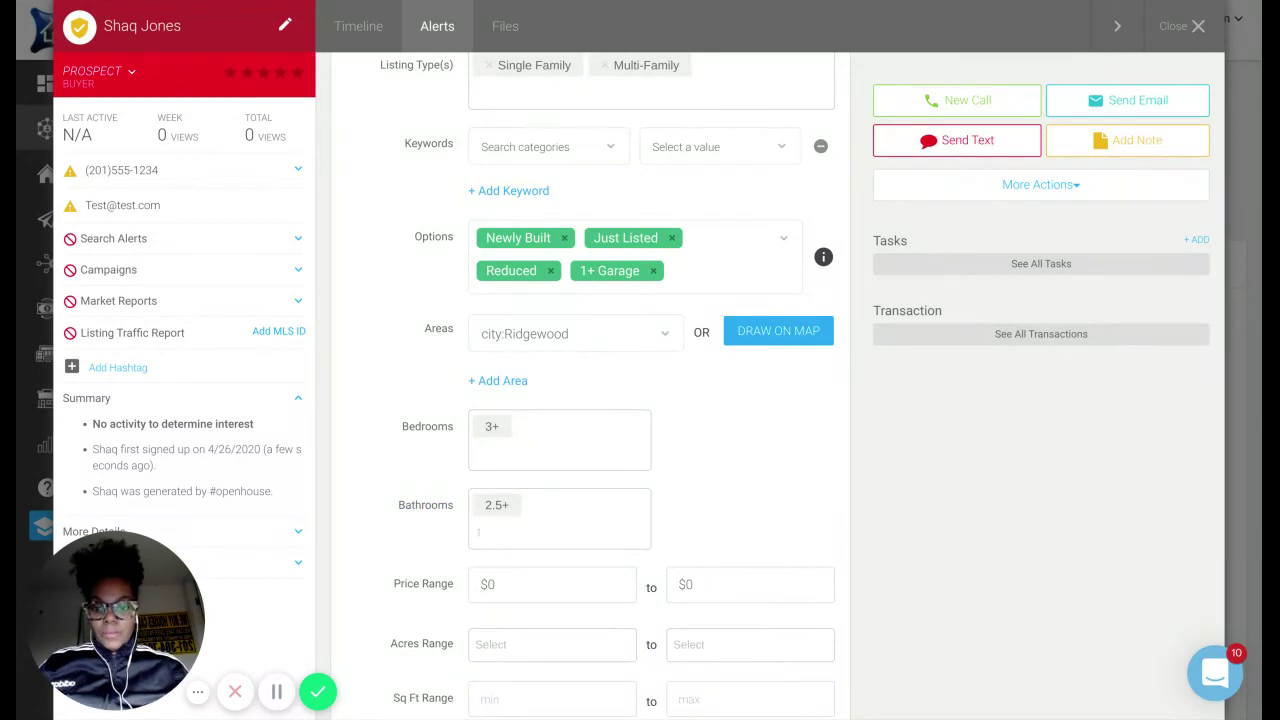
click(765, 572)
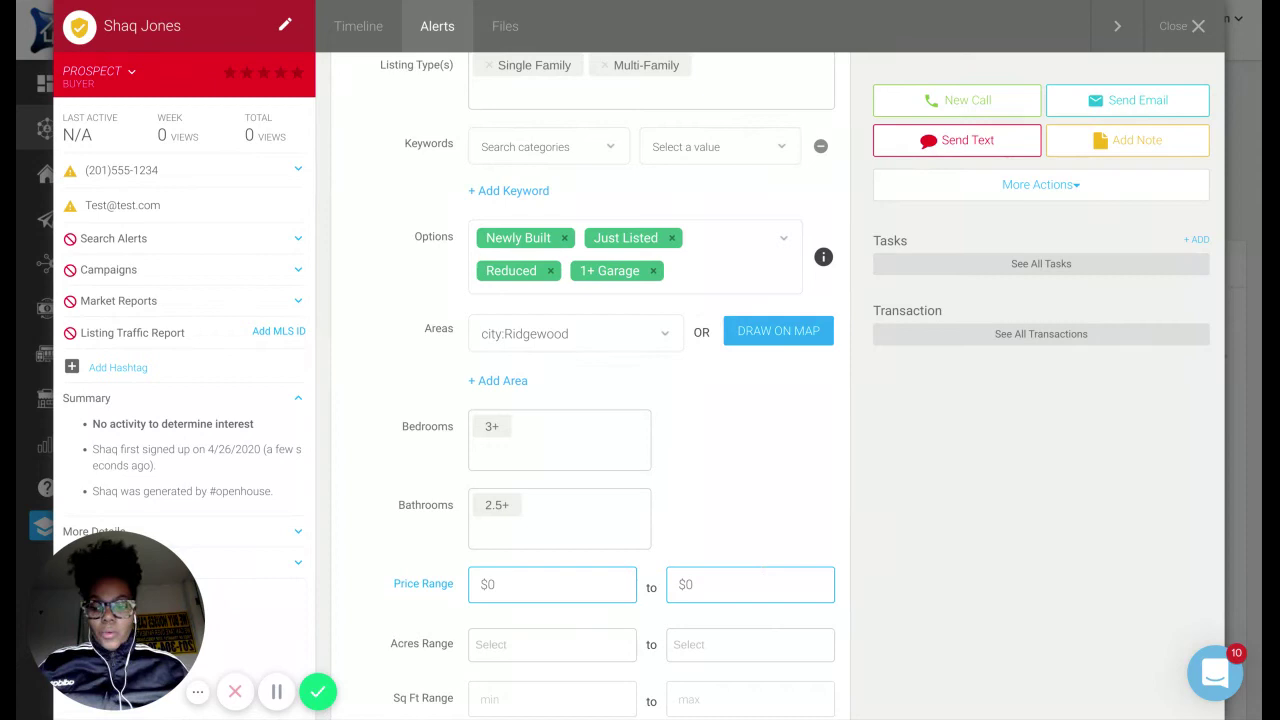
text(1)
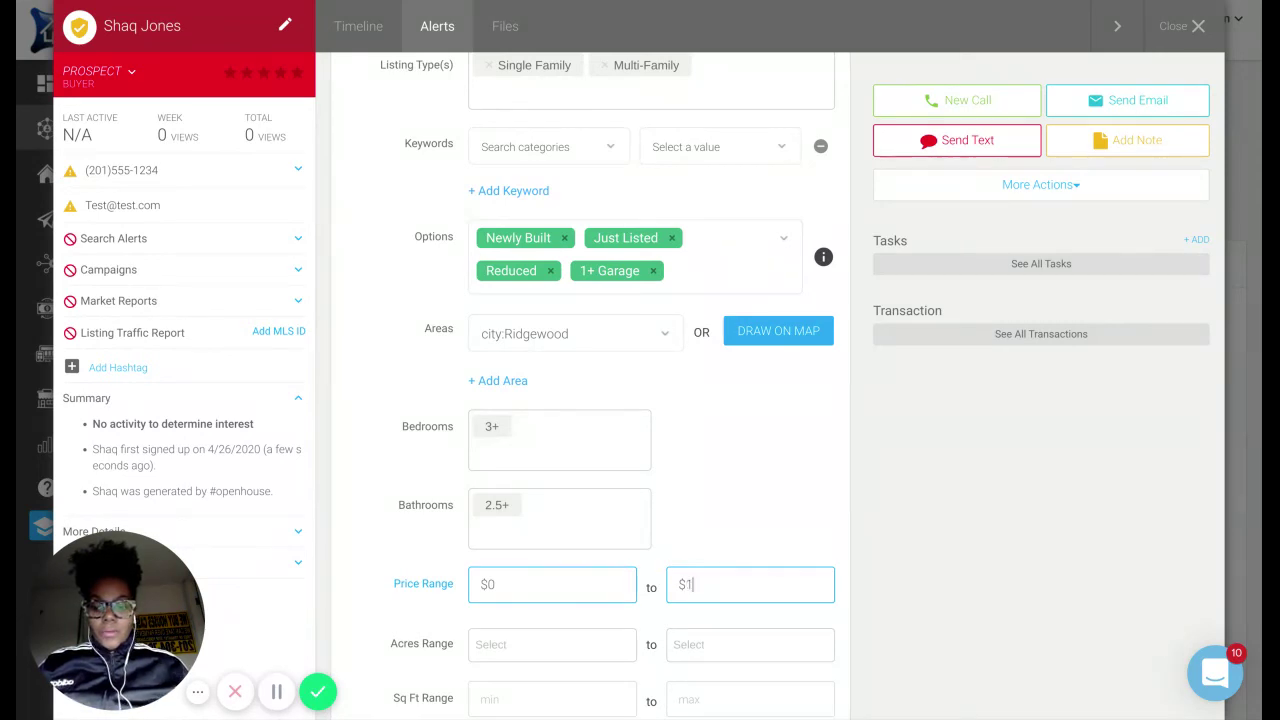
text(,3)
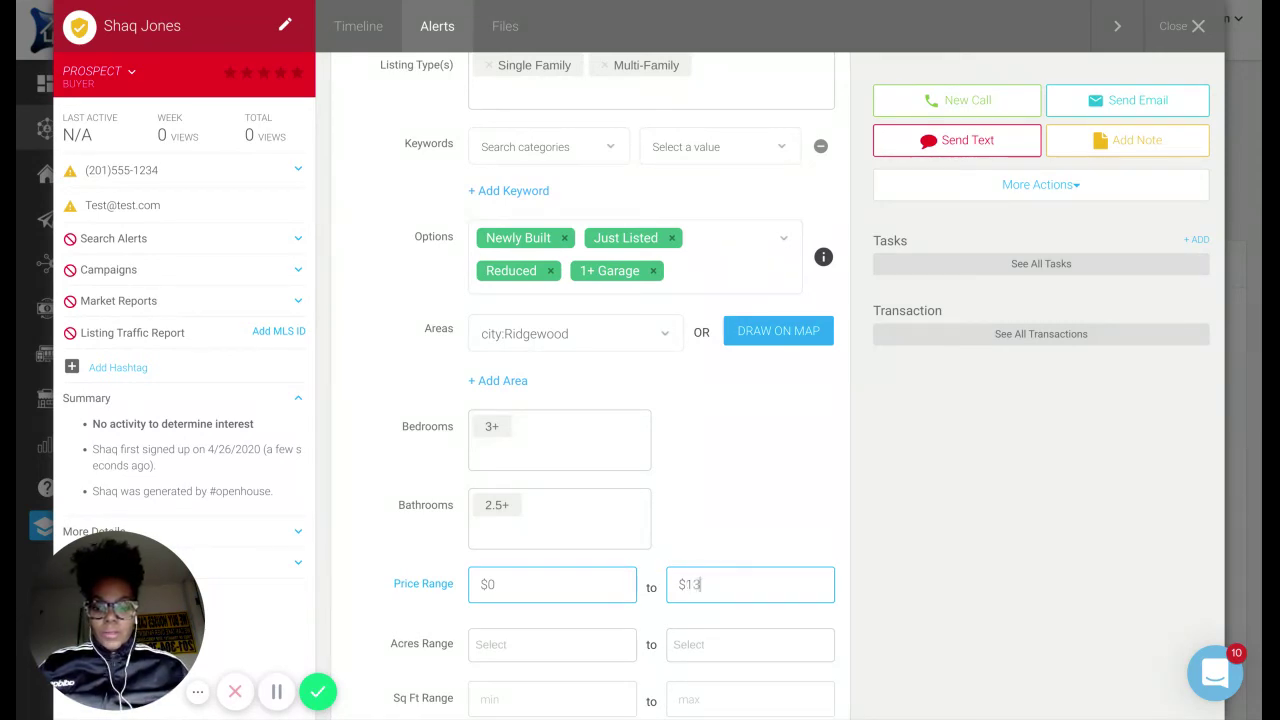
text(50)
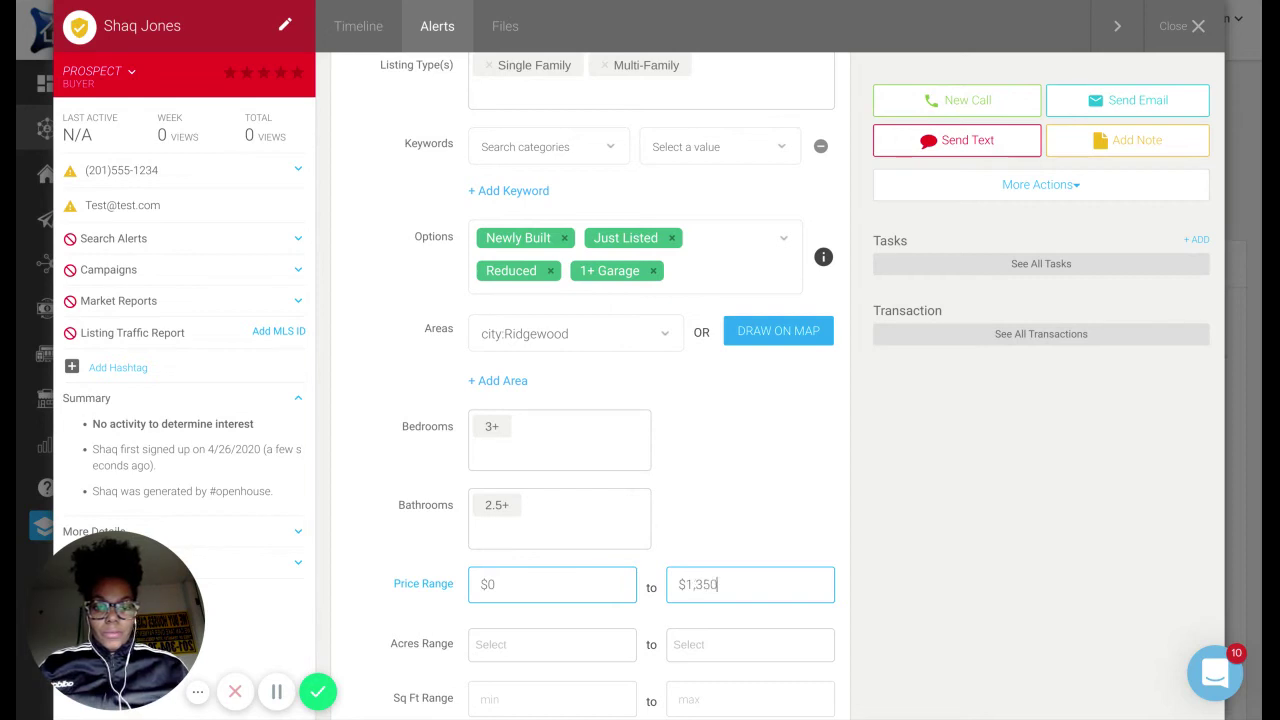
text(,000)
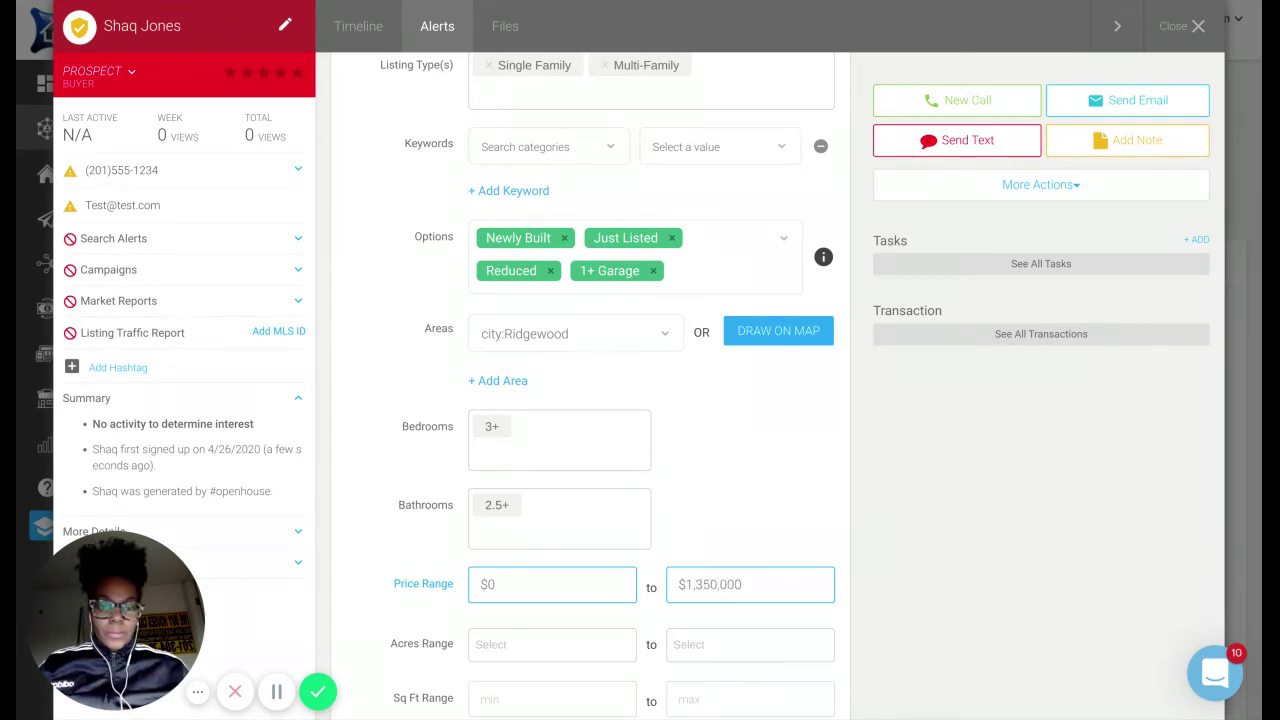
Set the alert frequency to Daily and enter the agent's e-mail address as the Email CC.
scroll(612, 665, down, 3)
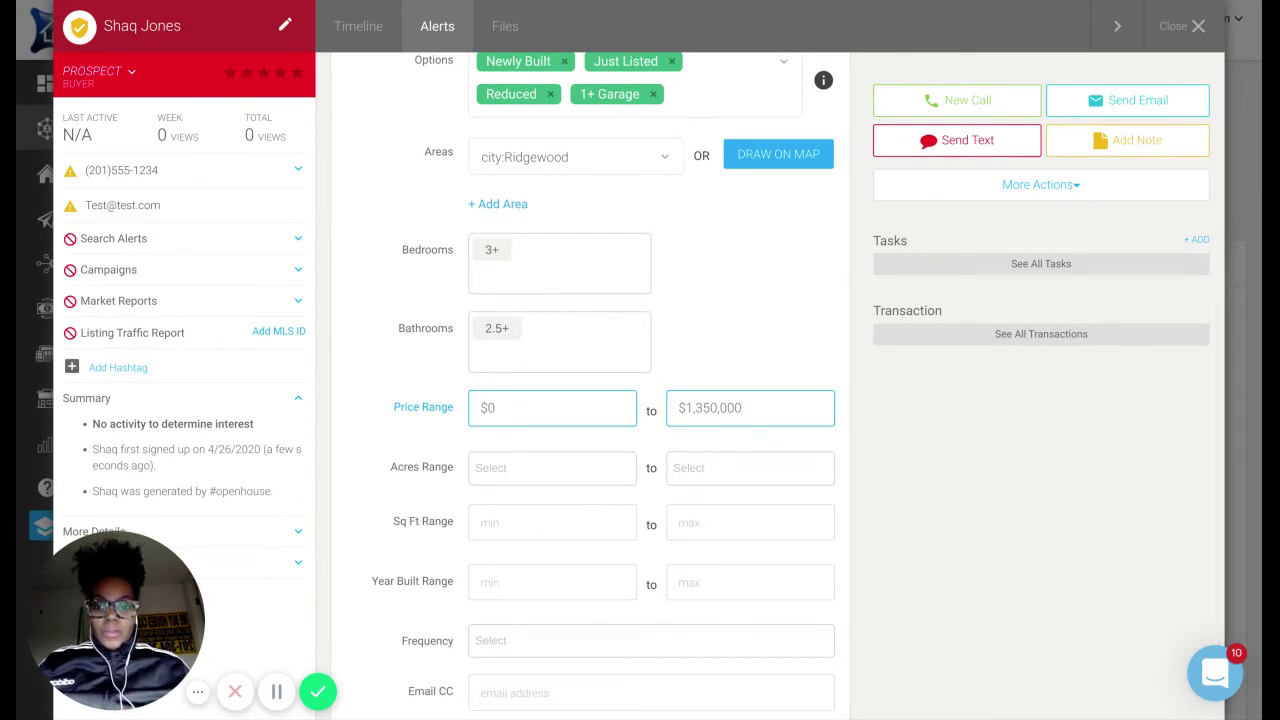
scroll(565, 640, down, 2)
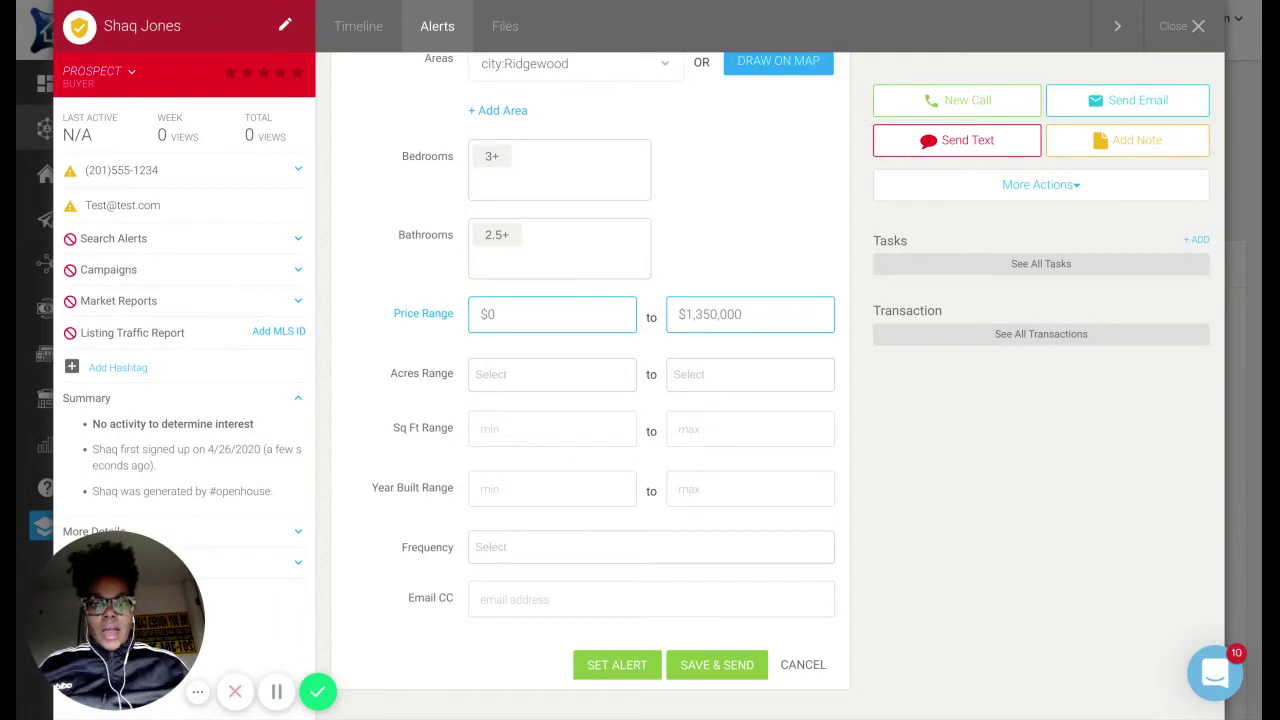
click(620, 546)
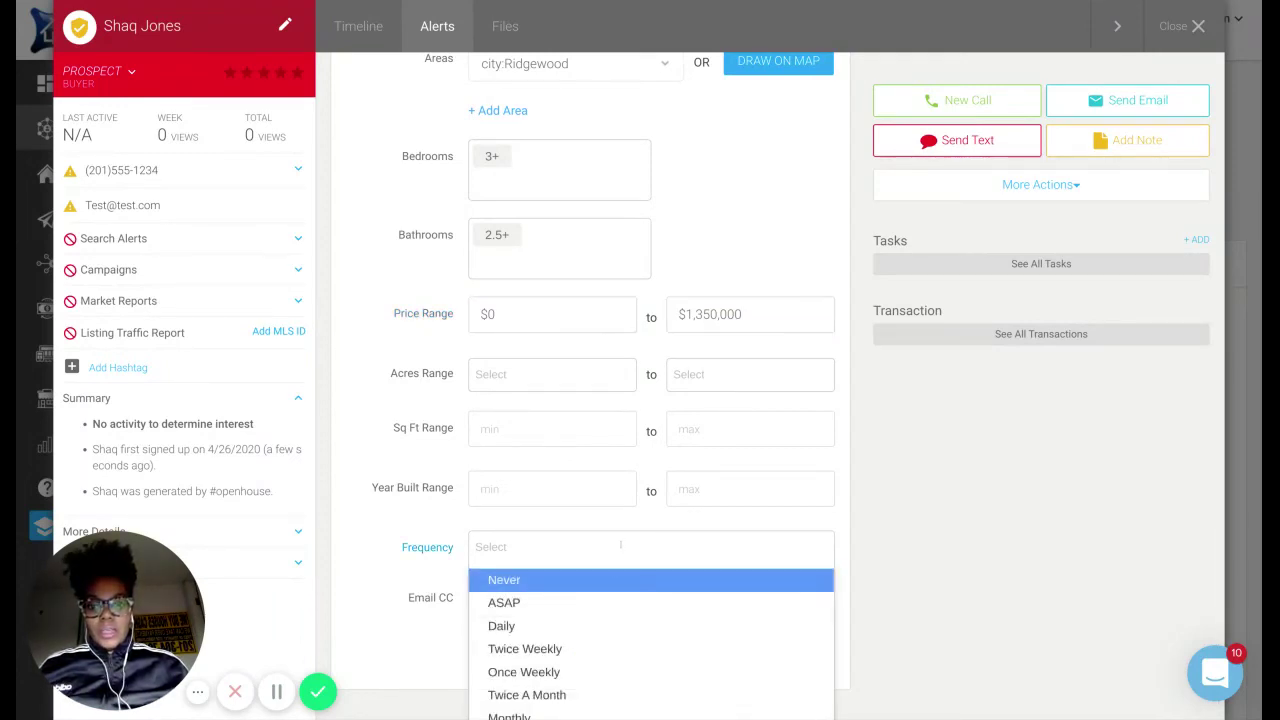
click(578, 625)
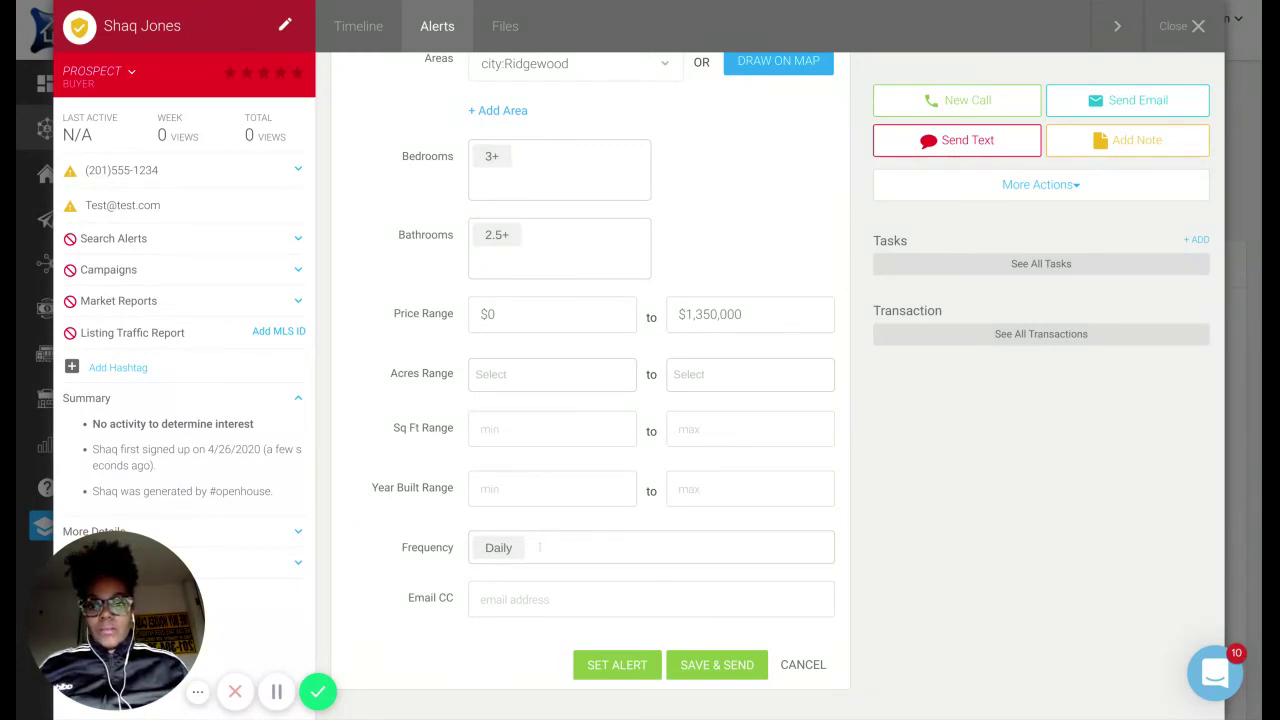
click(519, 302)
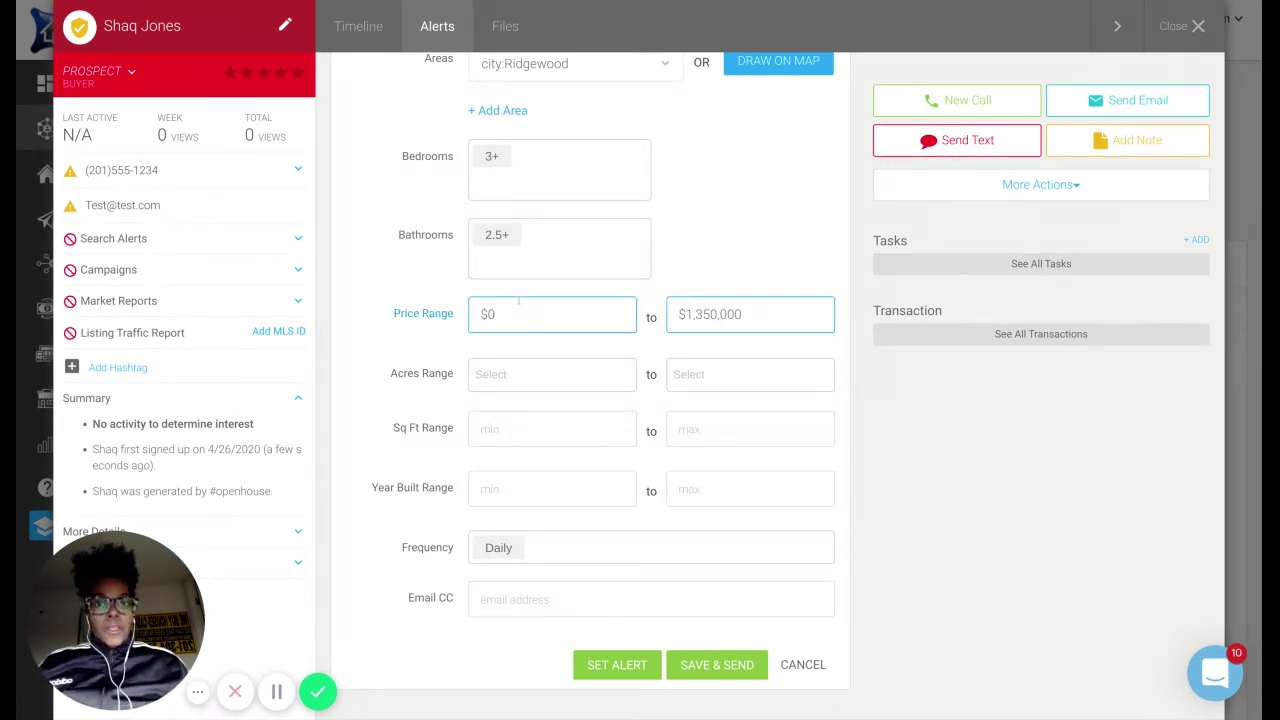
click(521, 599)
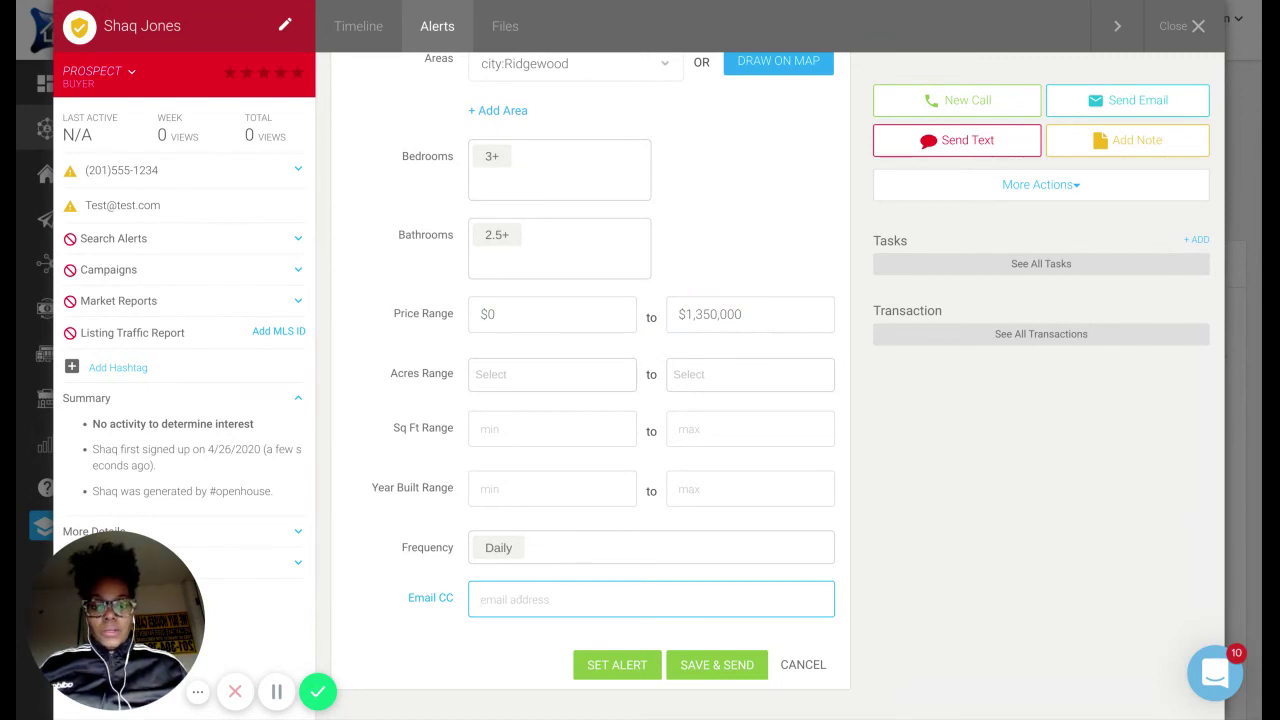
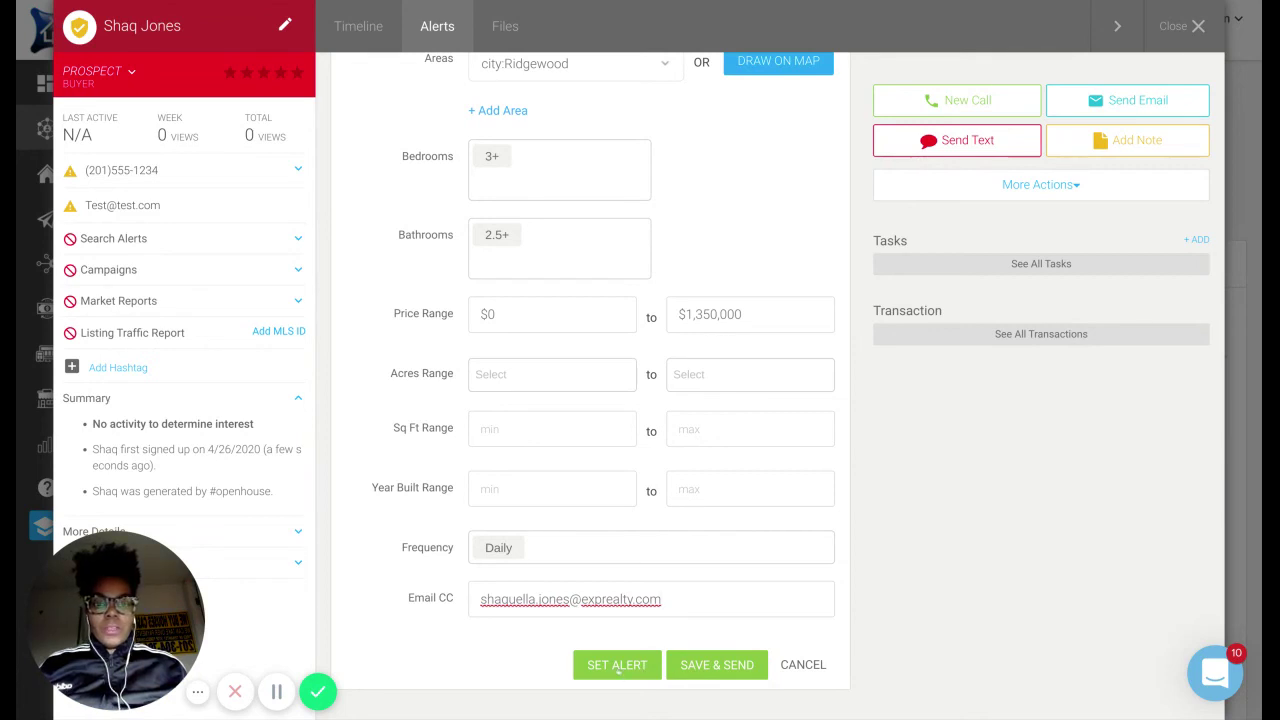
Save the Ridgewood listing alert as active, then open the lead's More Actions dropdown.
click(618, 668)
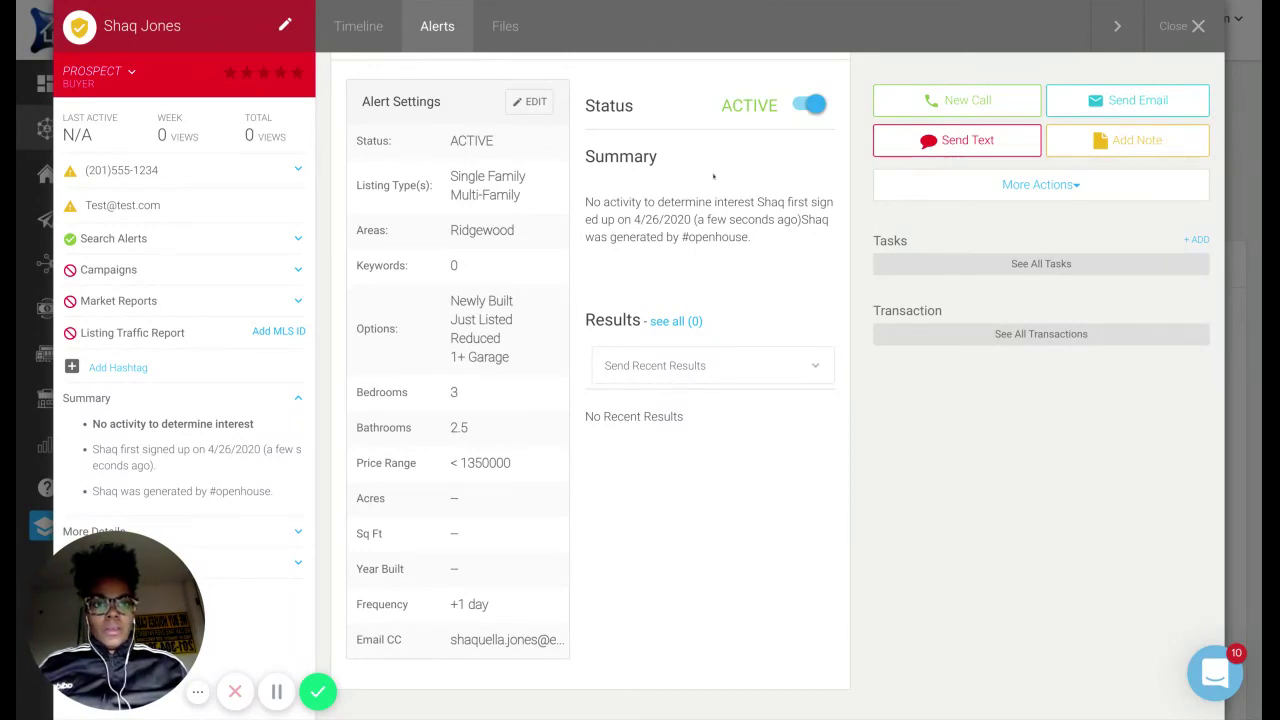
click(980, 193)
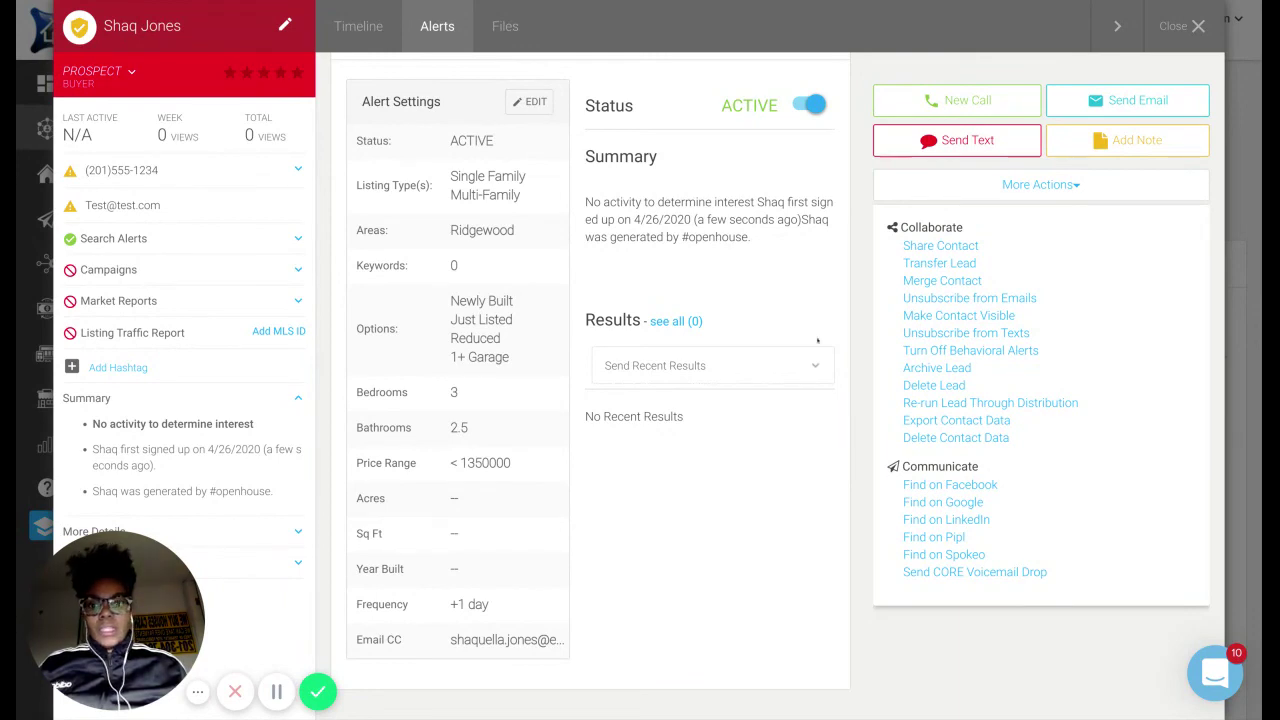
click(525, 102)
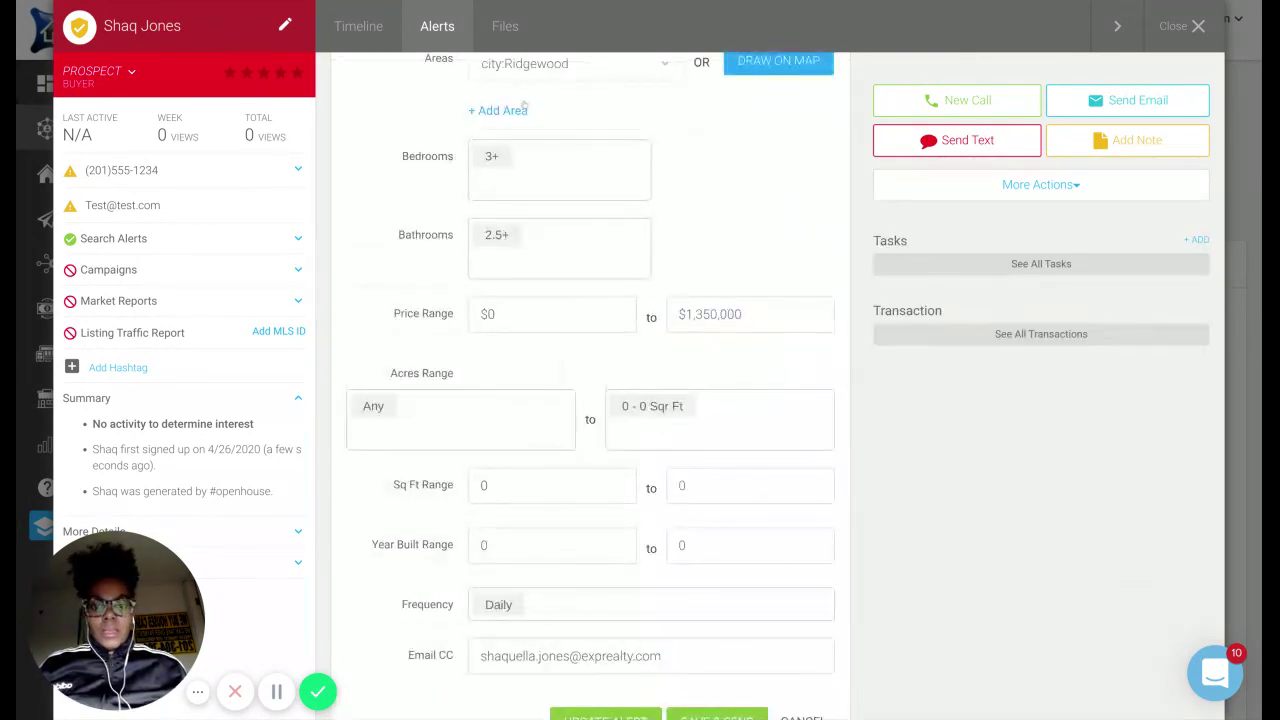
click(612, 605)
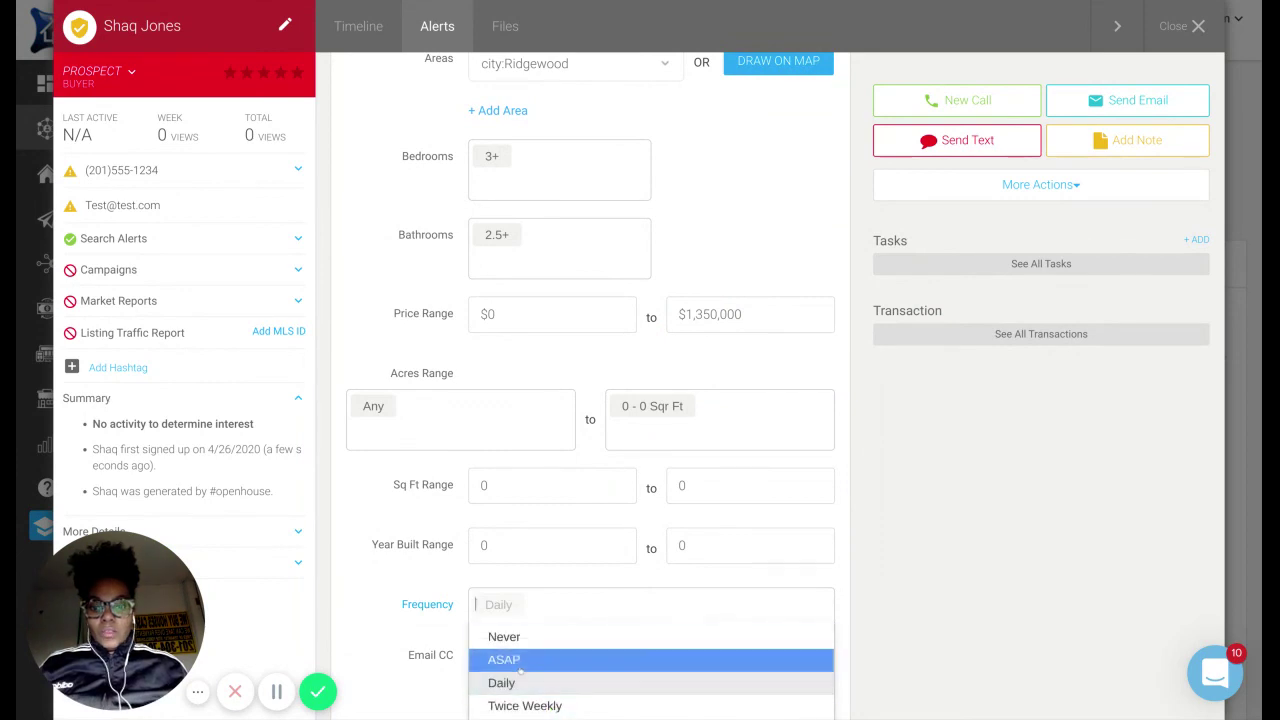
click(965, 580)
scroll(849, 566, down, 1)
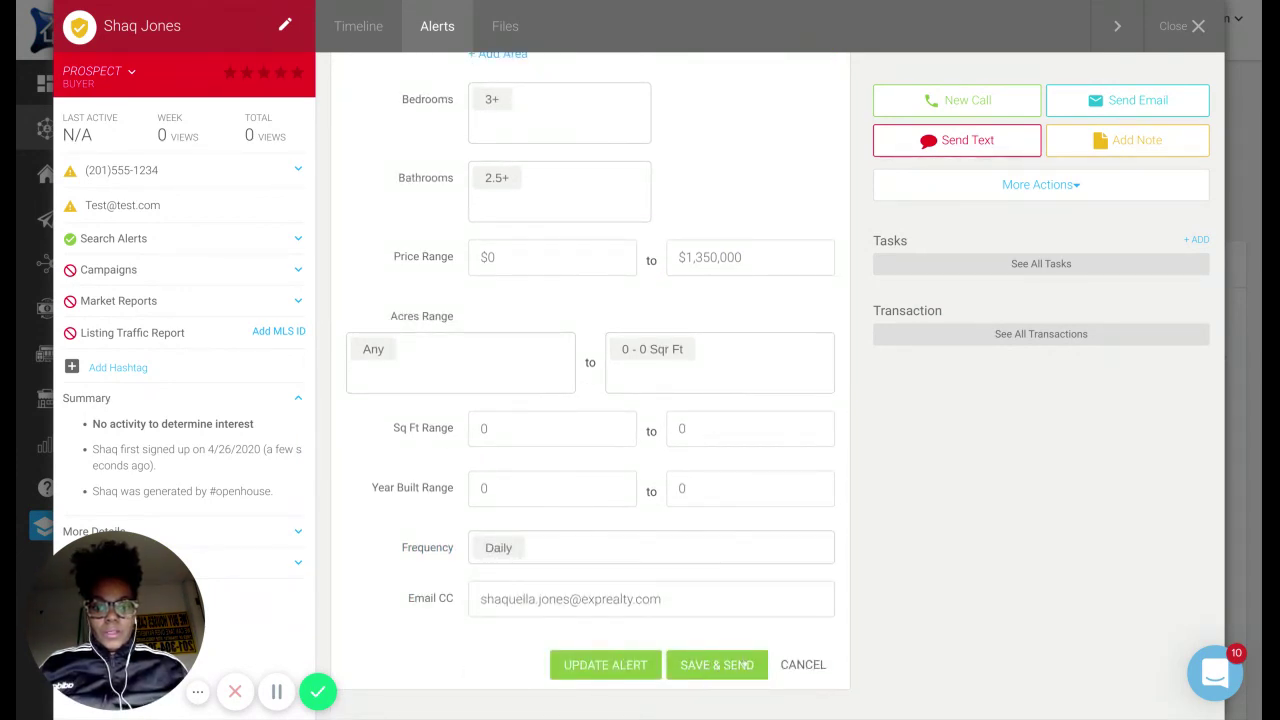
click(800, 664)
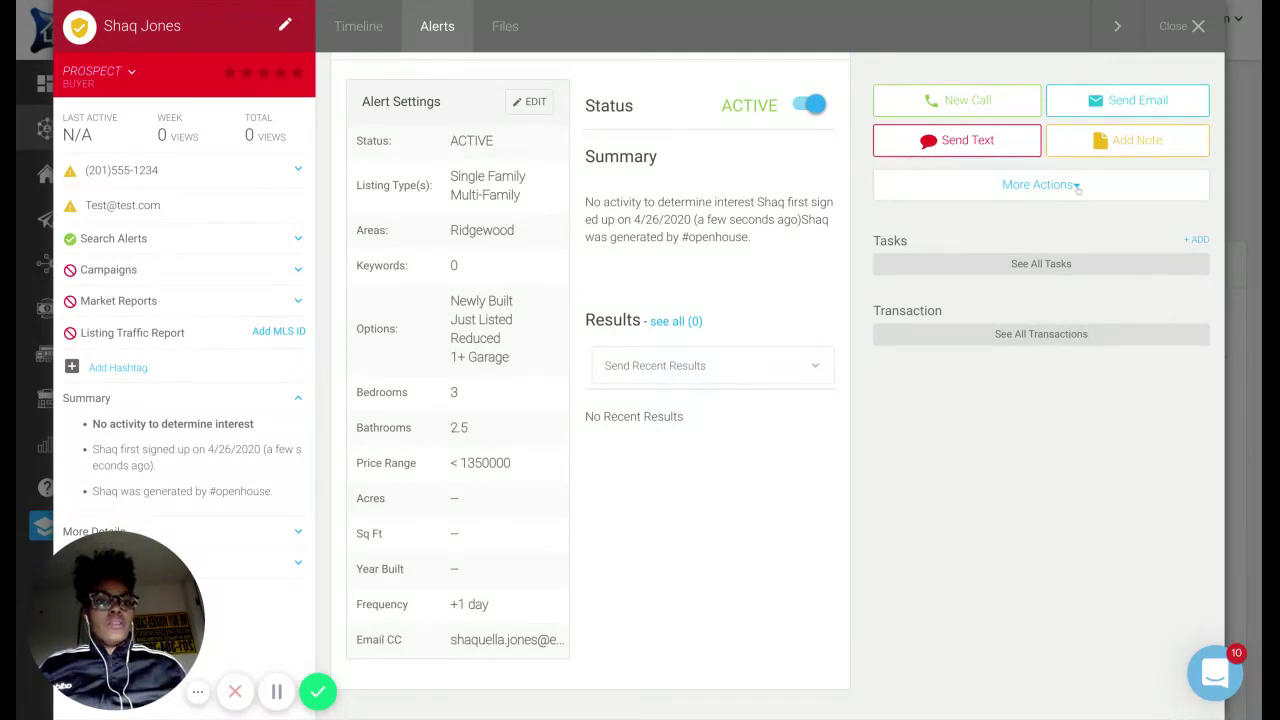
Open the More Actions dropdown showing the lead's Collaborate and Communicate options.
click(1071, 186)
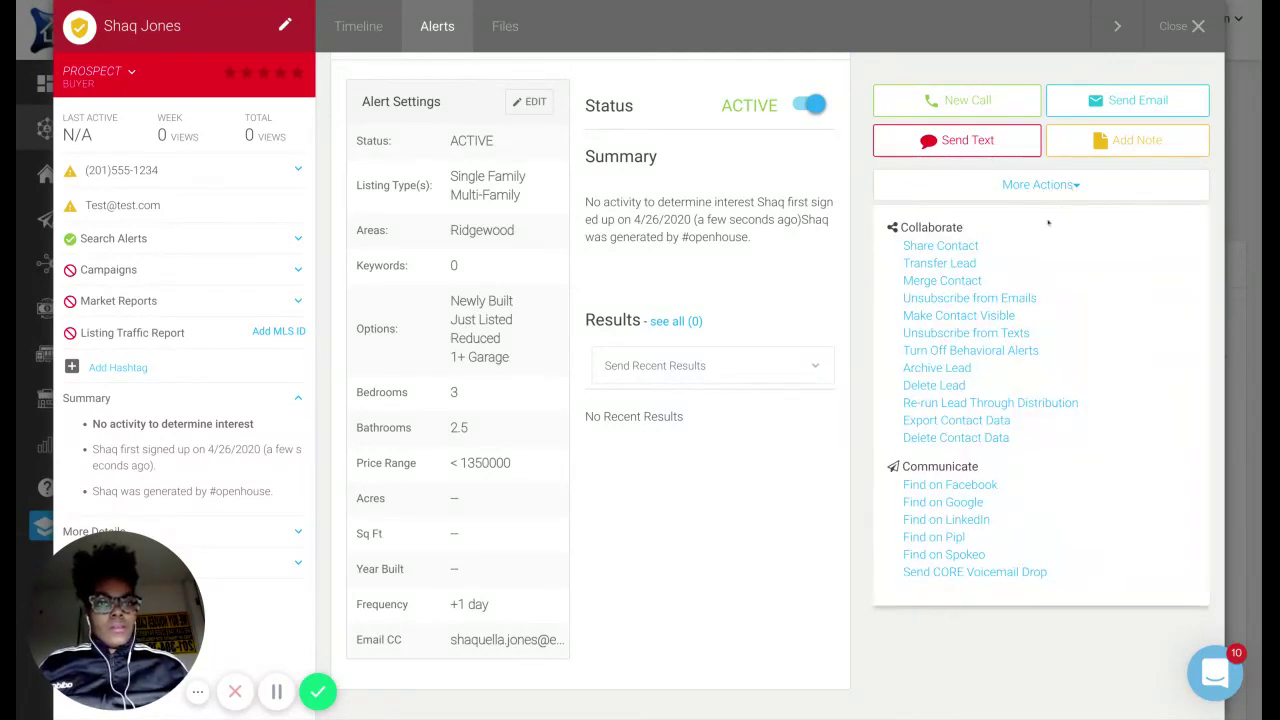